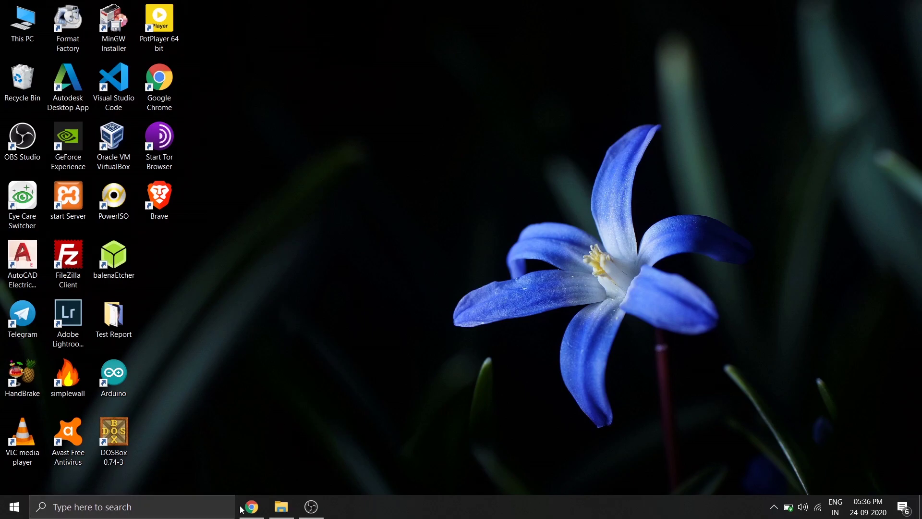
# Step: Review the Rainmeter and Winstep Nexus download pages in Chrome, then open the installers folder on D:
pyautogui.click(253, 506)
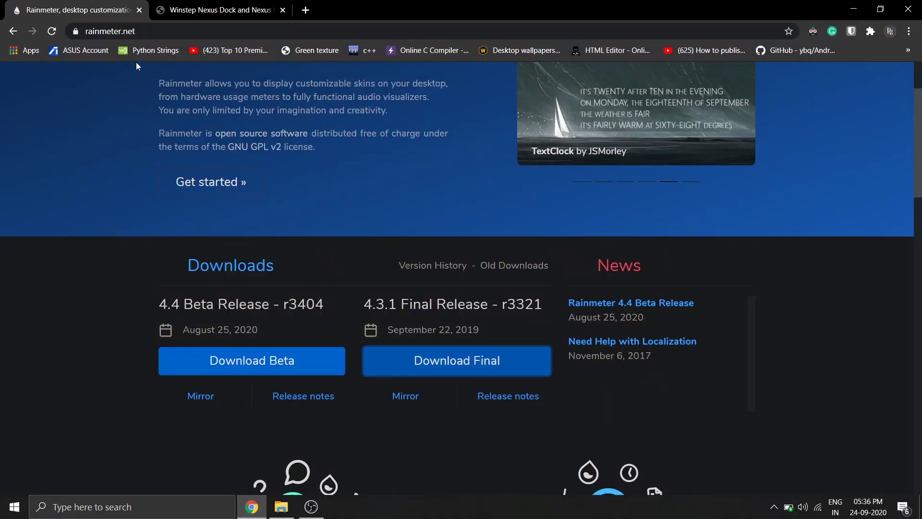
pyautogui.click(192, 10)
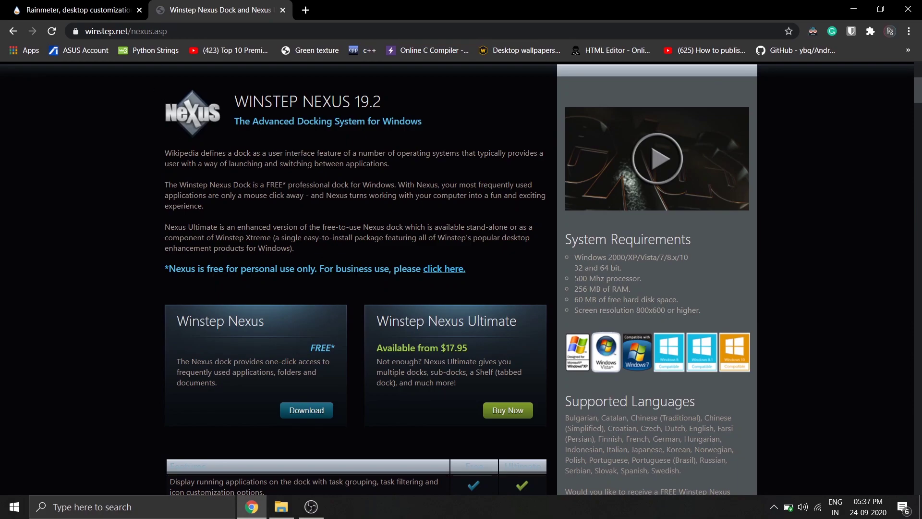
pyautogui.click(282, 508)
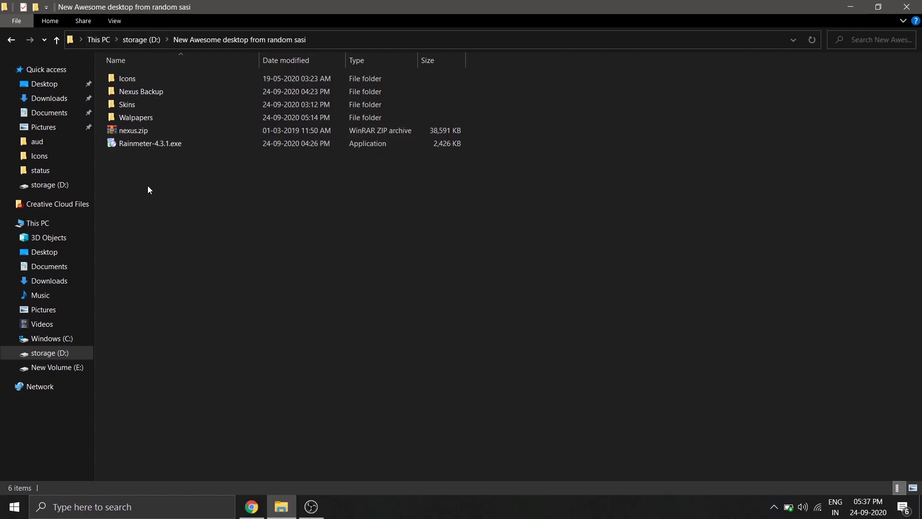
# Step: Install Rainmeter 4.3.1 in English with standard options into C:\Program Files\Rainmeter and launch it
pyautogui.doubleClick(149, 144)
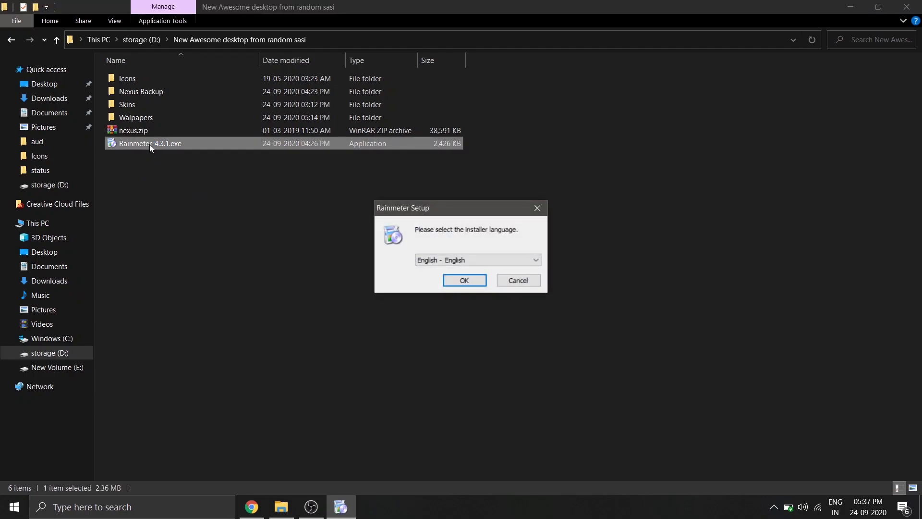
pyautogui.click(447, 280)
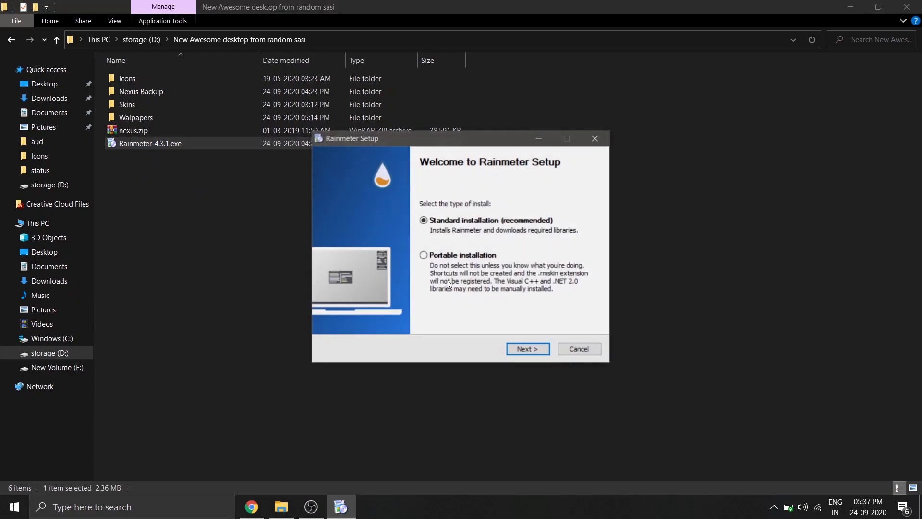
pyautogui.click(517, 349)
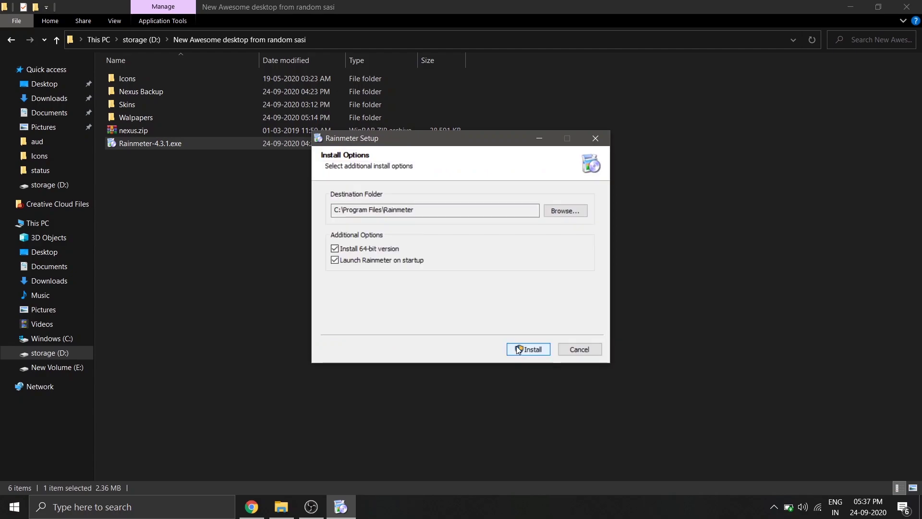
pyautogui.click(517, 346)
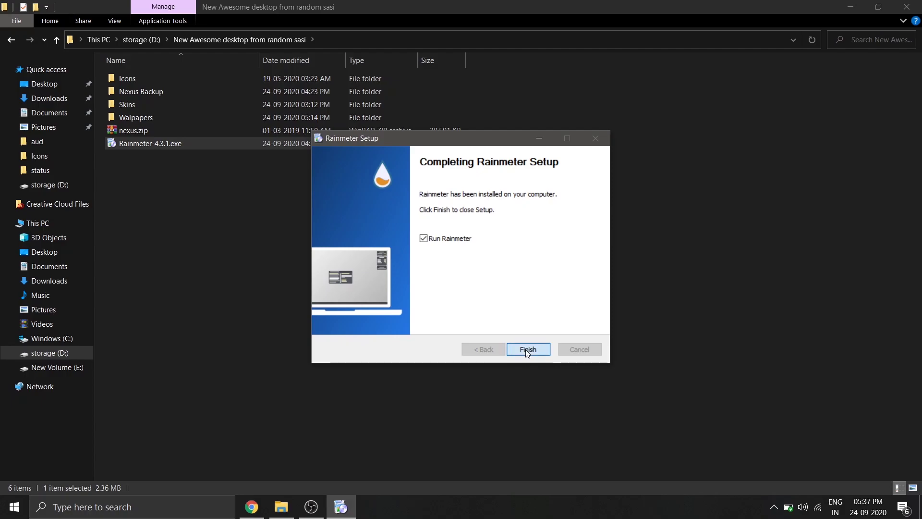
pyautogui.click(525, 350)
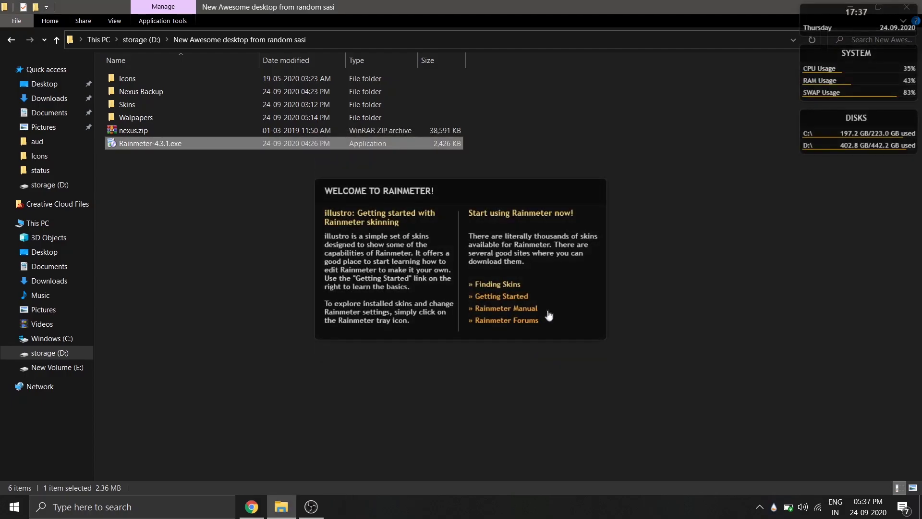
pyautogui.click(711, 300)
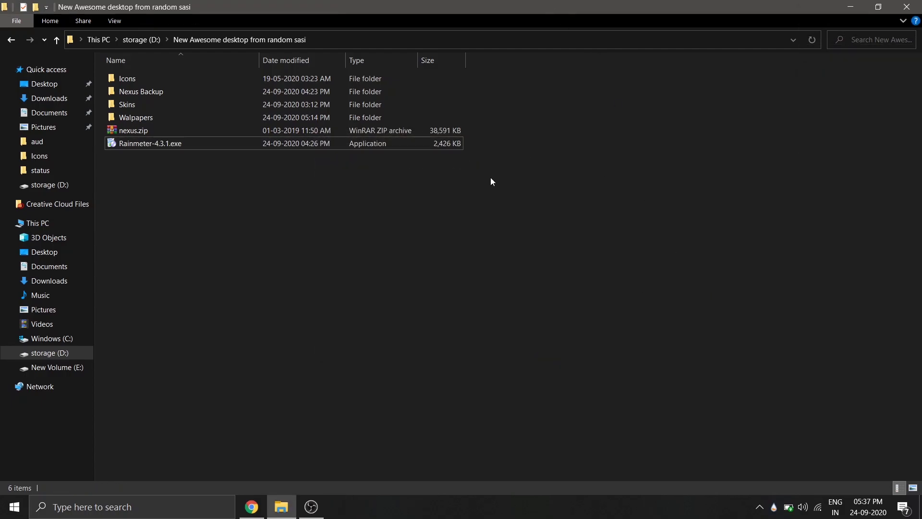
# Step: Extract nexus.zip here and run NexusSetup.exe, accepting the licence and defaults, then launch Nexus
pyautogui.rightClick(171, 129)
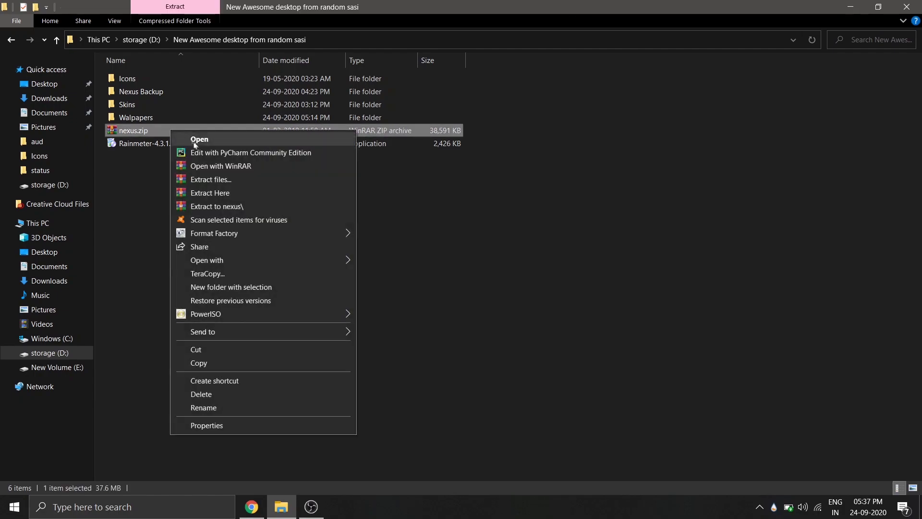
pyautogui.click(211, 193)
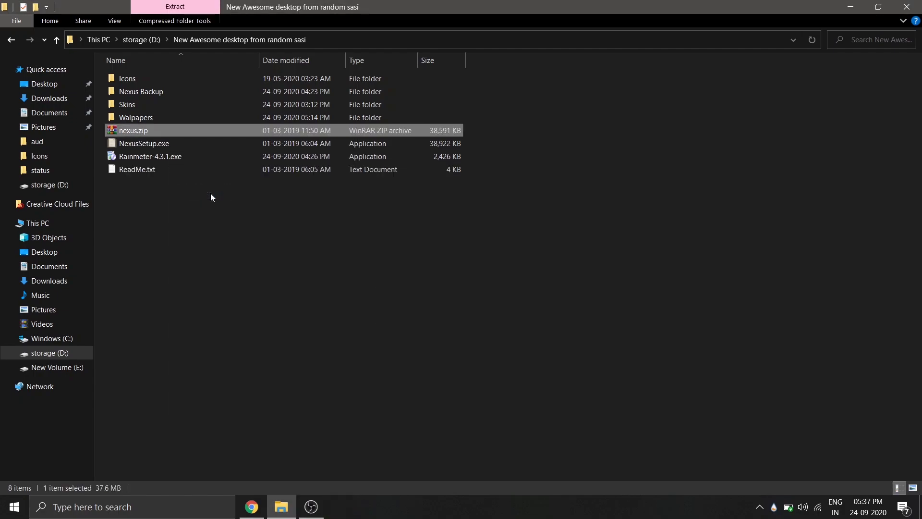
pyautogui.click(145, 146)
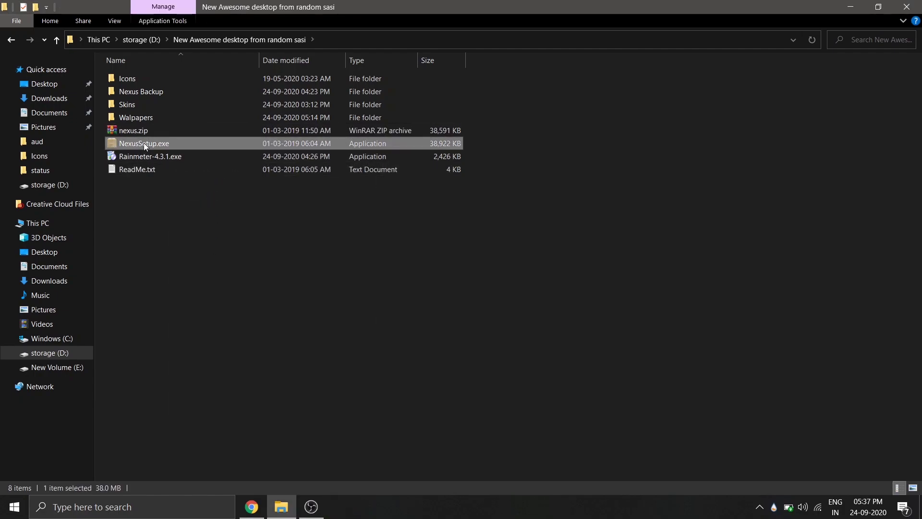
pyautogui.doubleClick(145, 146)
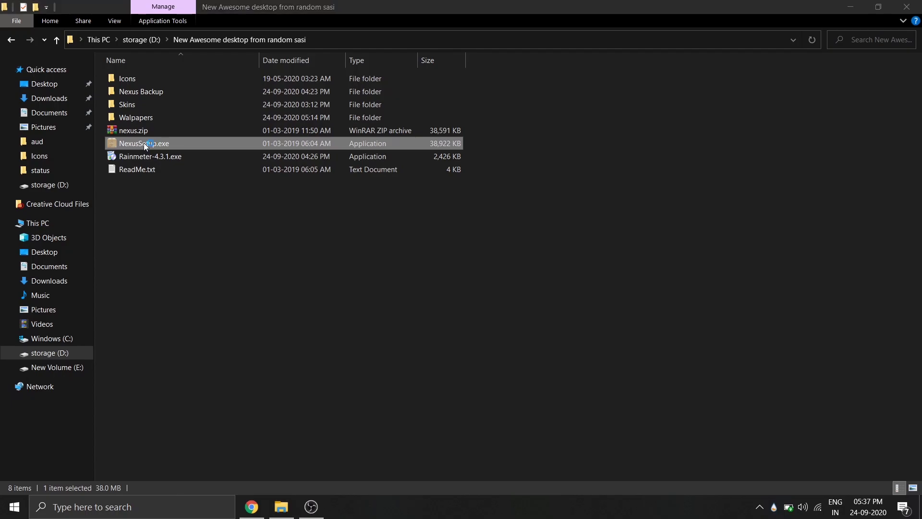
pyautogui.click(464, 276)
pyautogui.click(377, 312)
pyautogui.click(525, 347)
pyautogui.click(526, 348)
pyautogui.click(526, 348)
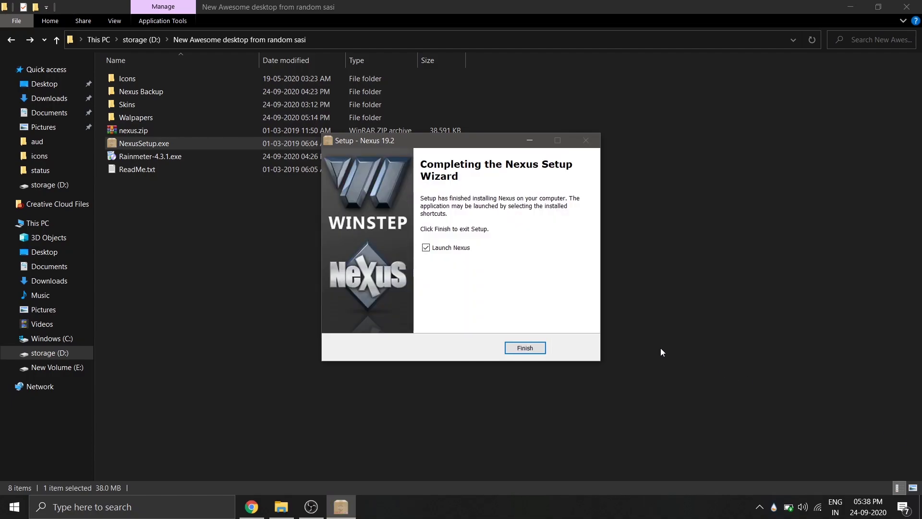
pyautogui.click(518, 348)
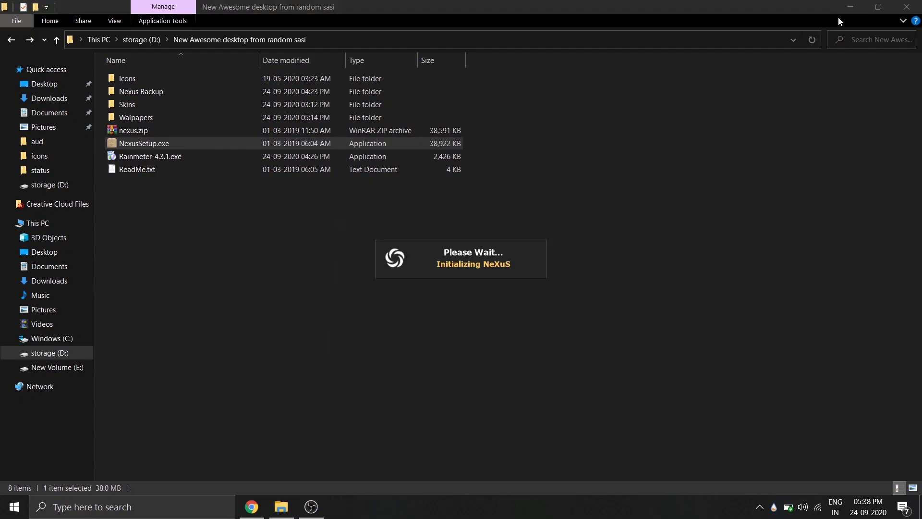
# Step: Unload the Rainmeter welcome panel and the Disks, System and clock illustro widgets
pyautogui.click(852, 5)
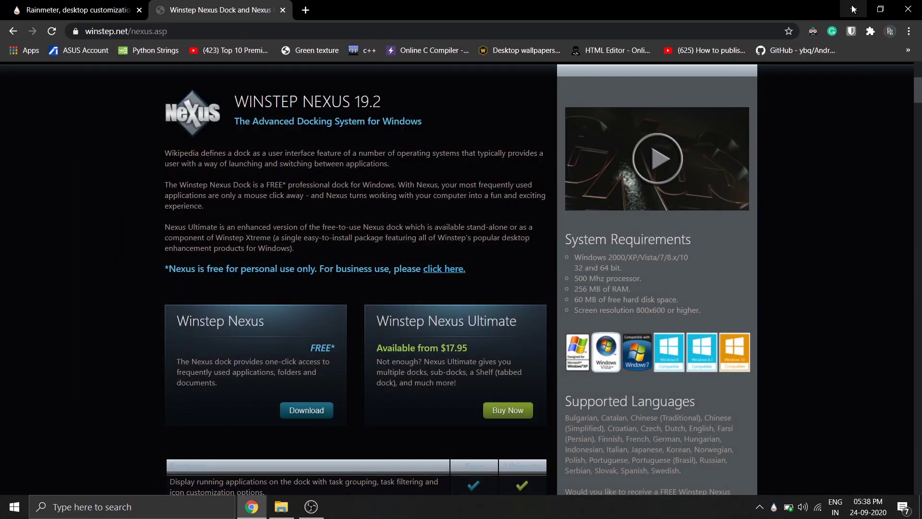
pyautogui.click(853, 9)
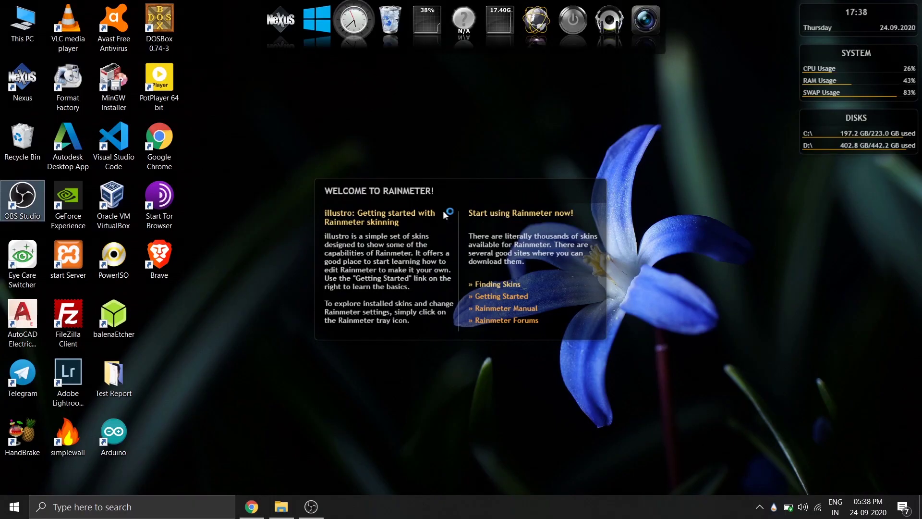
pyautogui.rightClick(426, 342)
pyautogui.click(454, 475)
pyautogui.rightClick(829, 120)
pyautogui.click(868, 254)
pyautogui.rightClick(818, 56)
pyautogui.click(859, 190)
pyautogui.rightClick(809, 16)
pyautogui.click(848, 149)
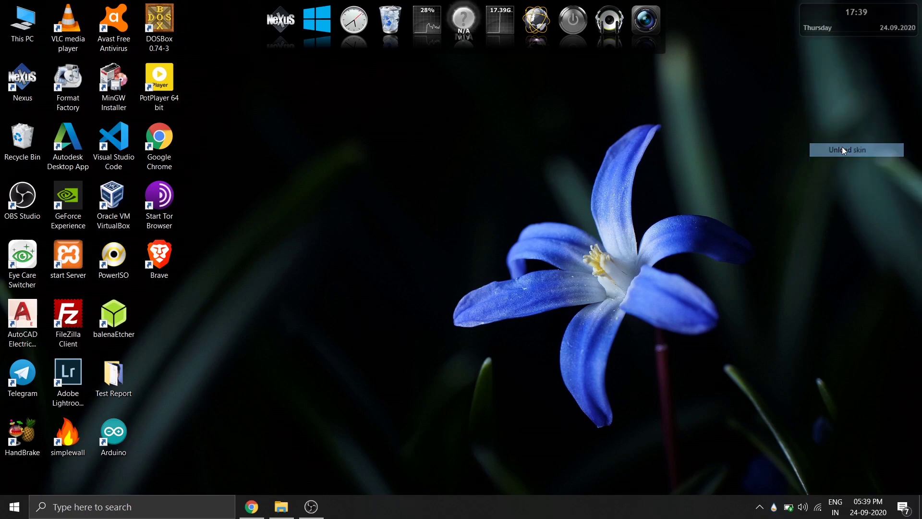
# Step: Turn off Show desktop icons from the desktop's View menu
pyautogui.rightClick(346, 154)
pyautogui.moveTo(422, 163)
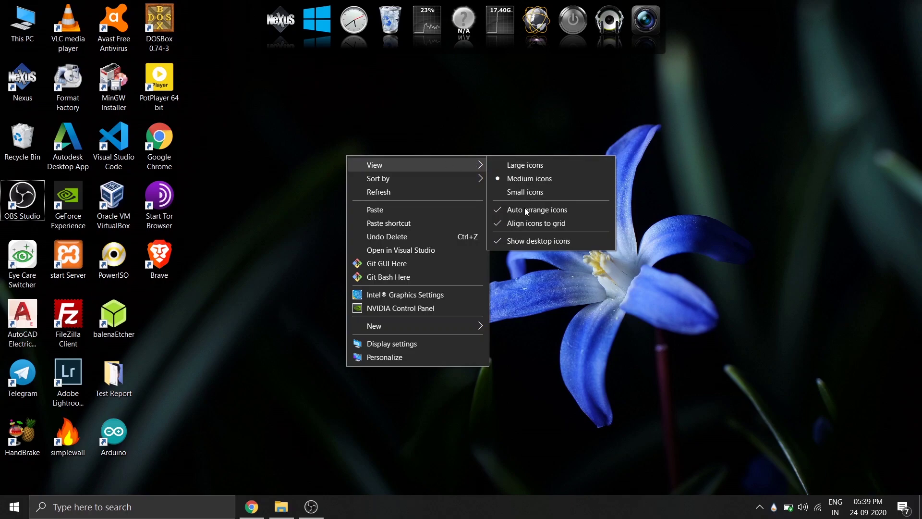
pyautogui.click(518, 243)
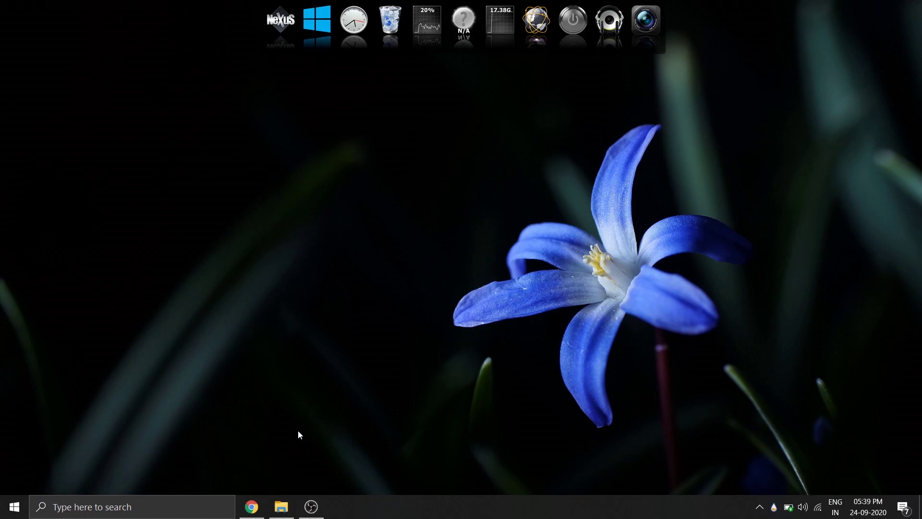
# Step: Copy Lano-Visualizer and Retto from the project's Skins folder into Documents\Rainmeter\Skins
pyautogui.click(284, 503)
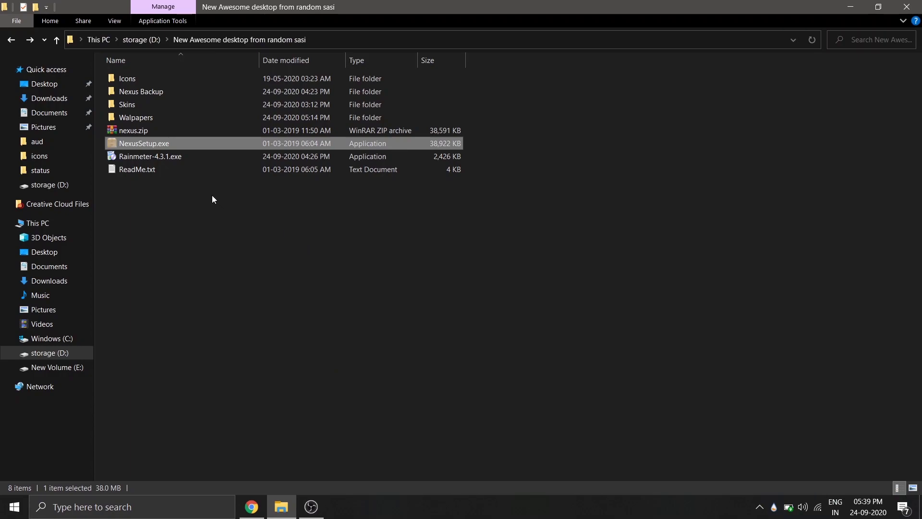
pyautogui.click(127, 102)
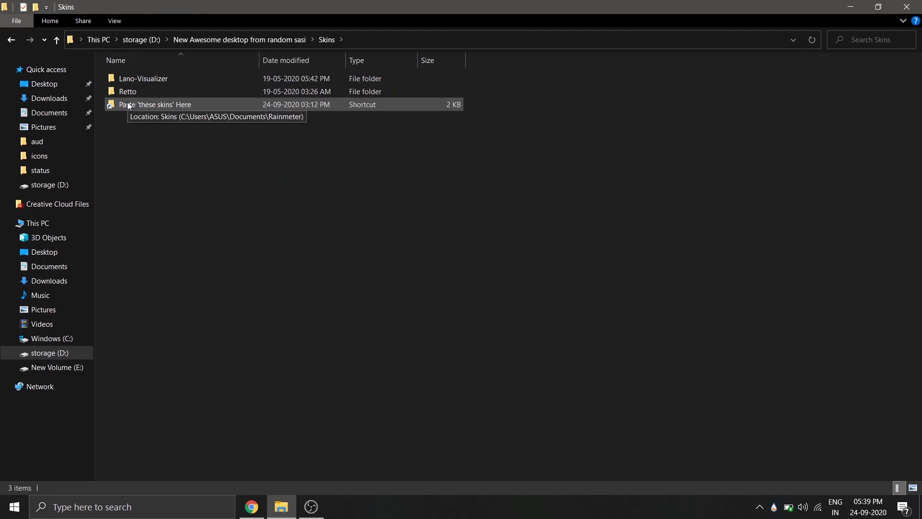
pyautogui.click(146, 81)
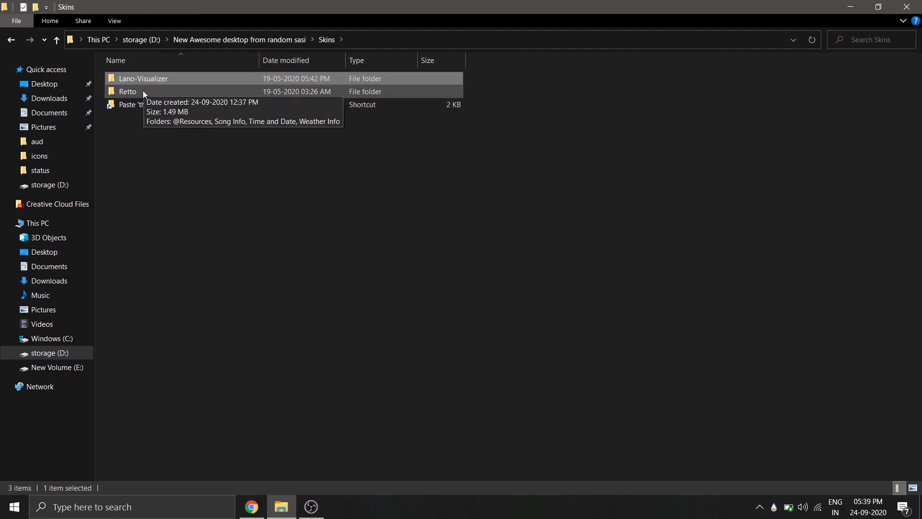
pyautogui.keyDown('ctrl'); pyautogui.click(142, 90); pyautogui.keyUp('ctrl')
pyautogui.rightClick(145, 94)
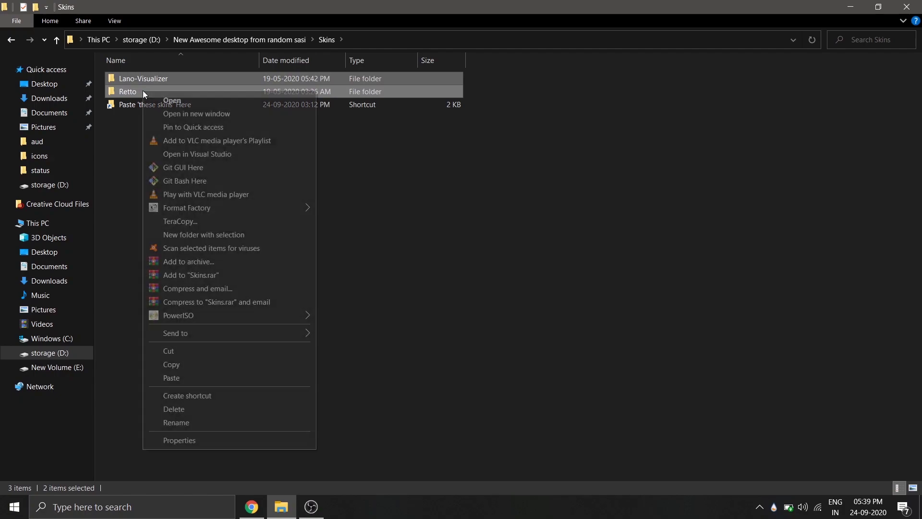
pyautogui.click(180, 366)
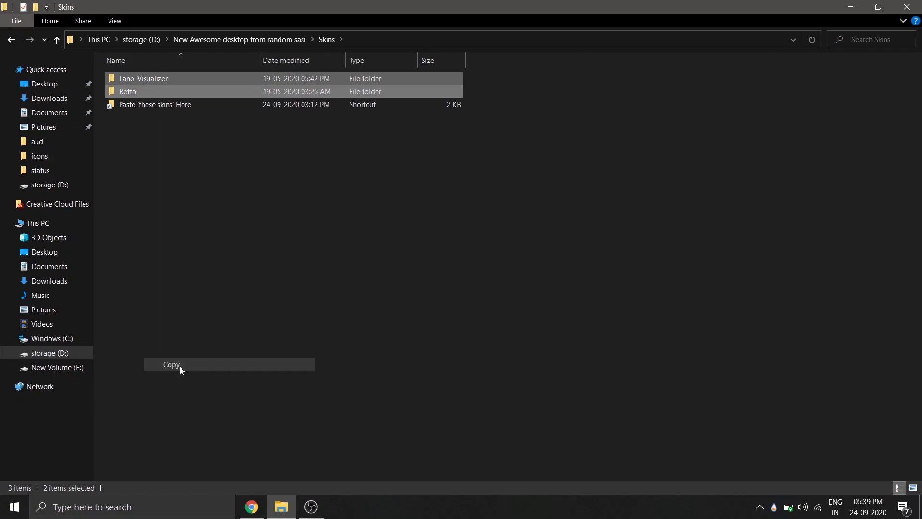
pyautogui.doubleClick(158, 105)
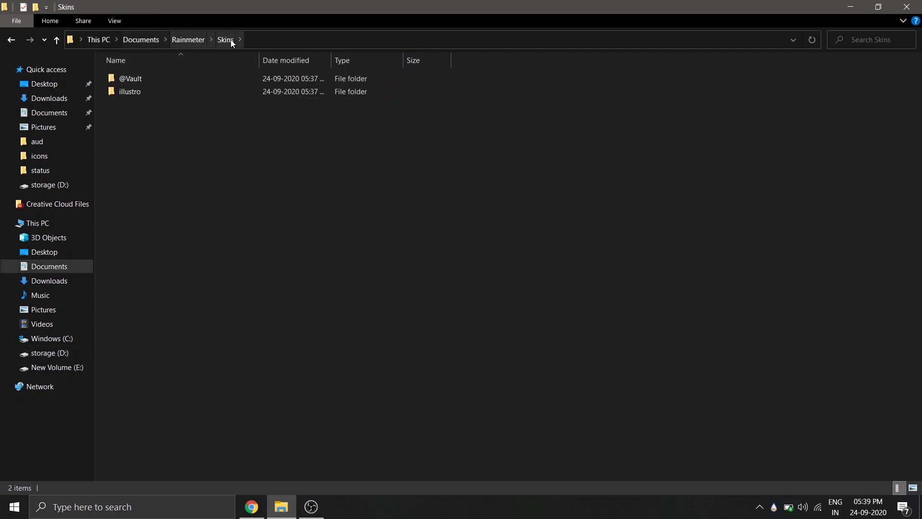
pyautogui.rightClick(150, 157)
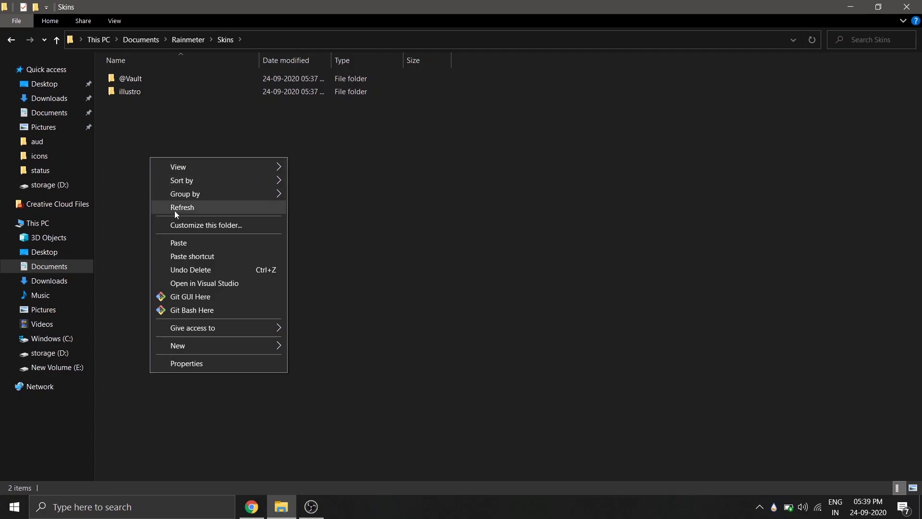
pyautogui.click(165, 243)
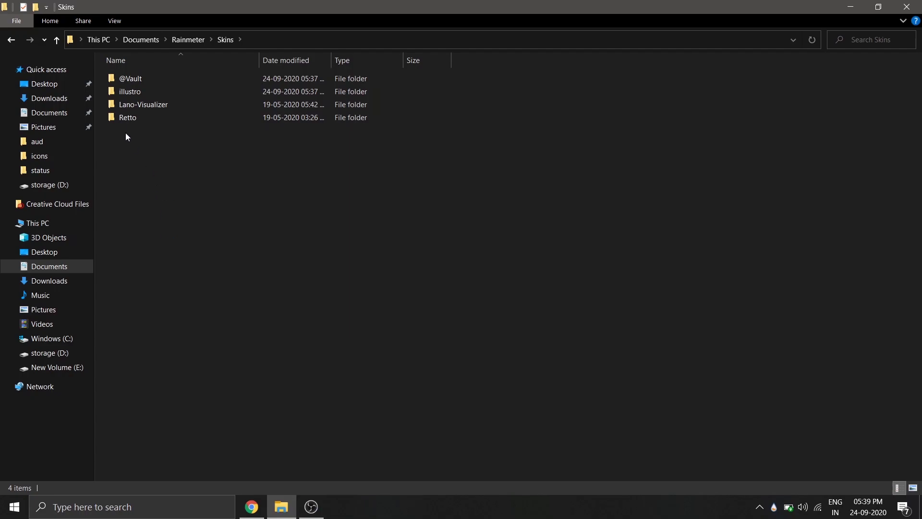
# Step: Set rocks_cliff_trees_185820_3840x2160.jpg from the Walpapers folder as the desktop background
pyautogui.hotkey('alt', 'Left')
pyautogui.click(143, 119)
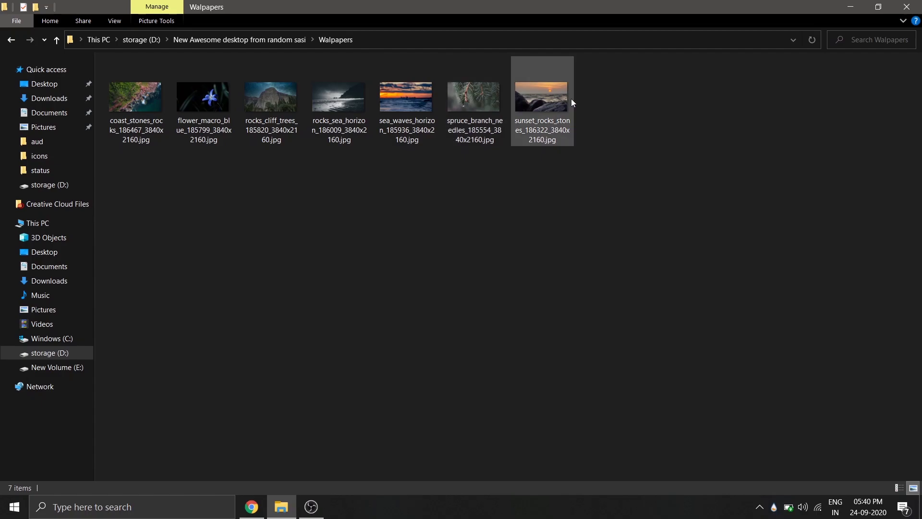
pyautogui.rightClick(249, 98)
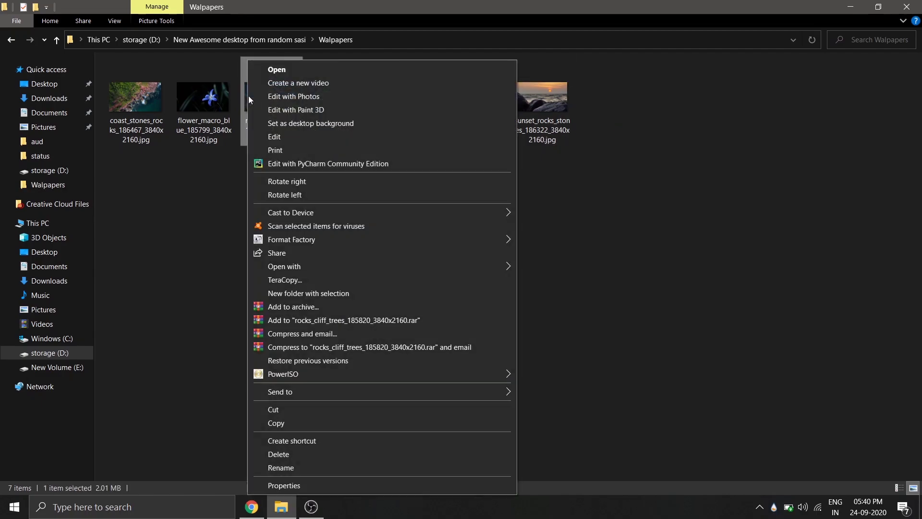
pyautogui.click(306, 123)
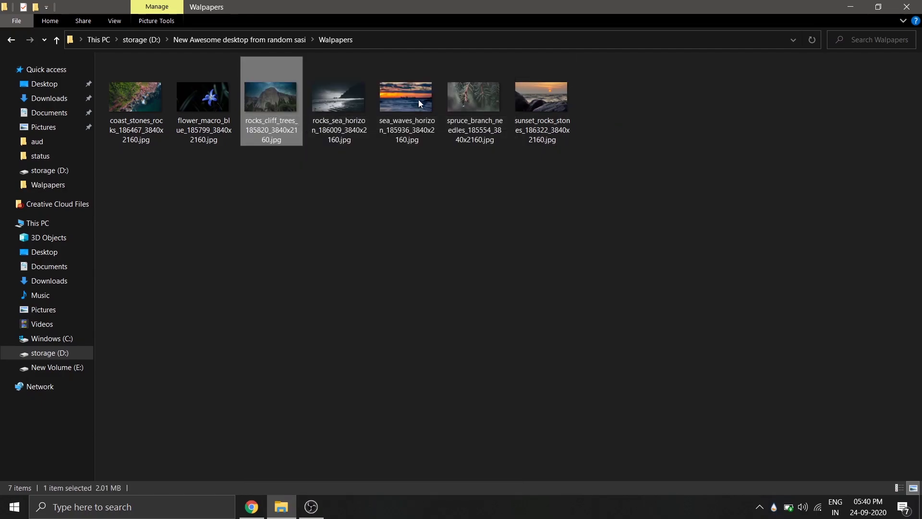
pyautogui.click(850, 7)
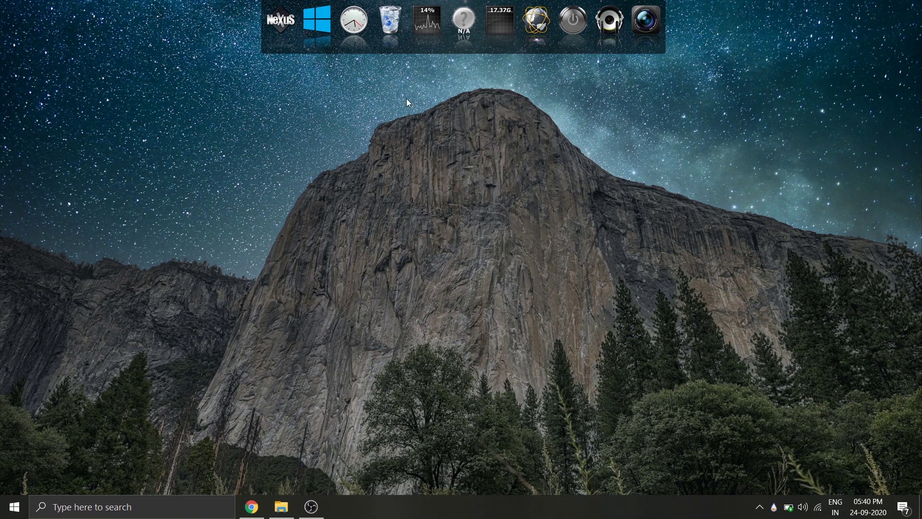
# Step: Restore Nexus settings from Nexus Backup\wsbackup.wbk in Advanced preferences and apply them
pyautogui.click(284, 32)
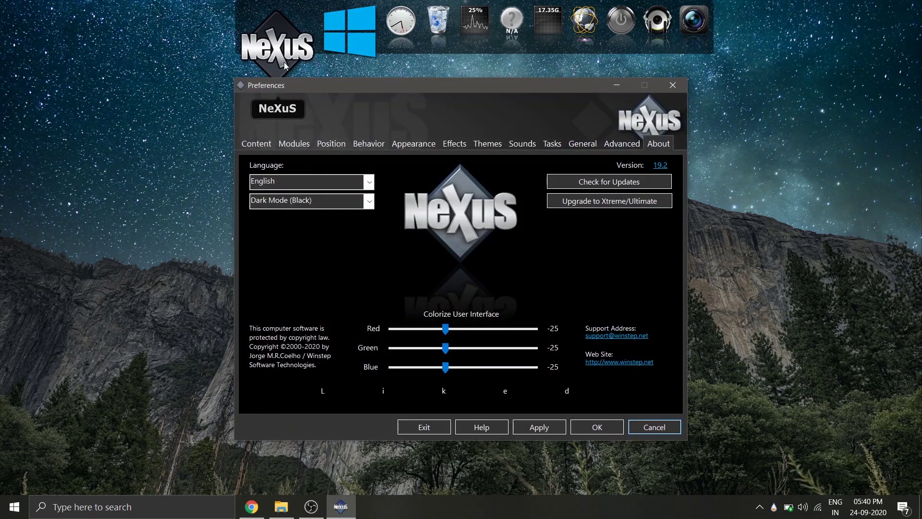
pyautogui.click(621, 143)
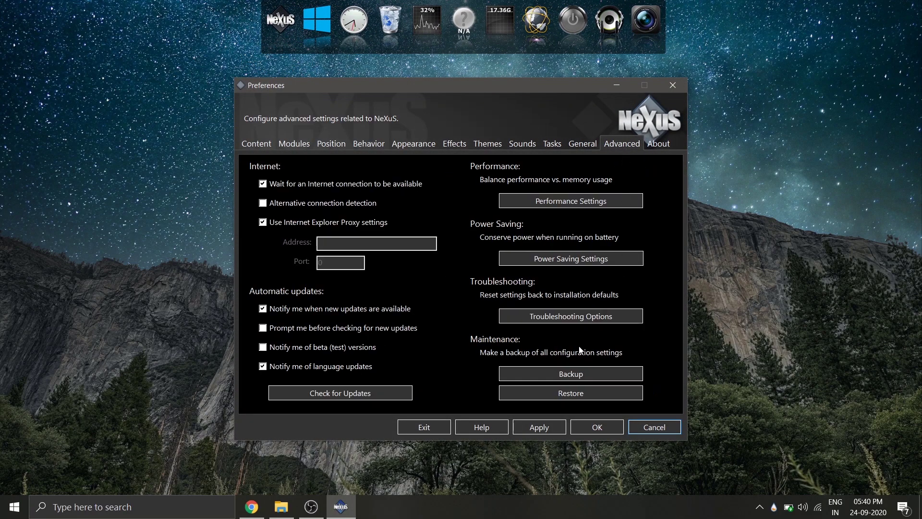
pyautogui.click(564, 398)
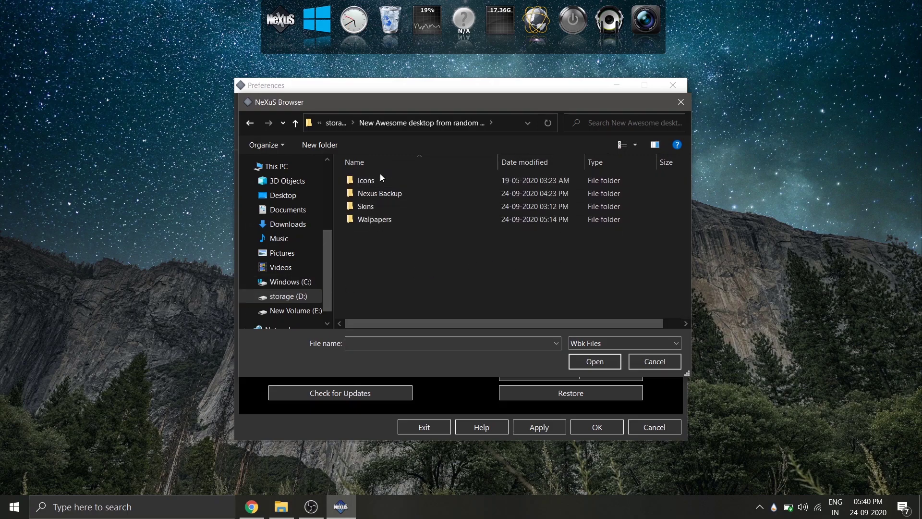
pyautogui.click(374, 197)
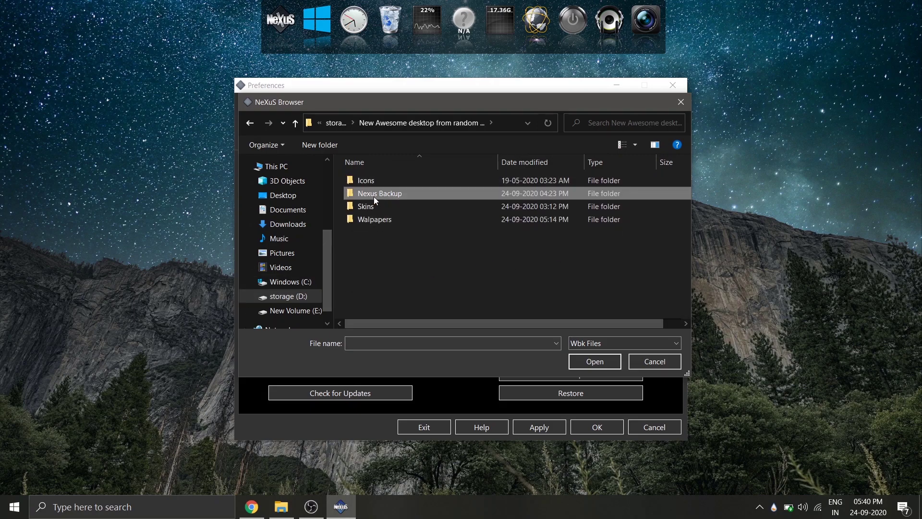
pyautogui.doubleClick(374, 197)
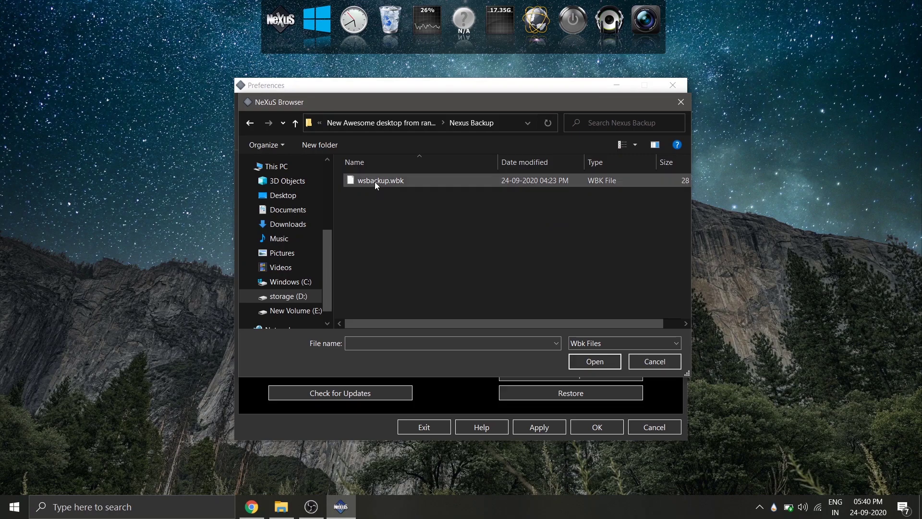
pyautogui.click(375, 183)
pyautogui.click(572, 362)
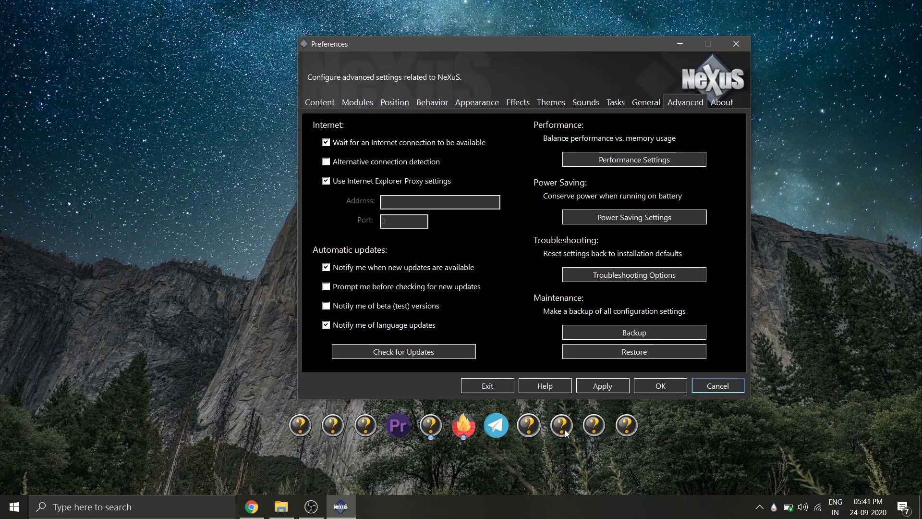
pyautogui.click(597, 380)
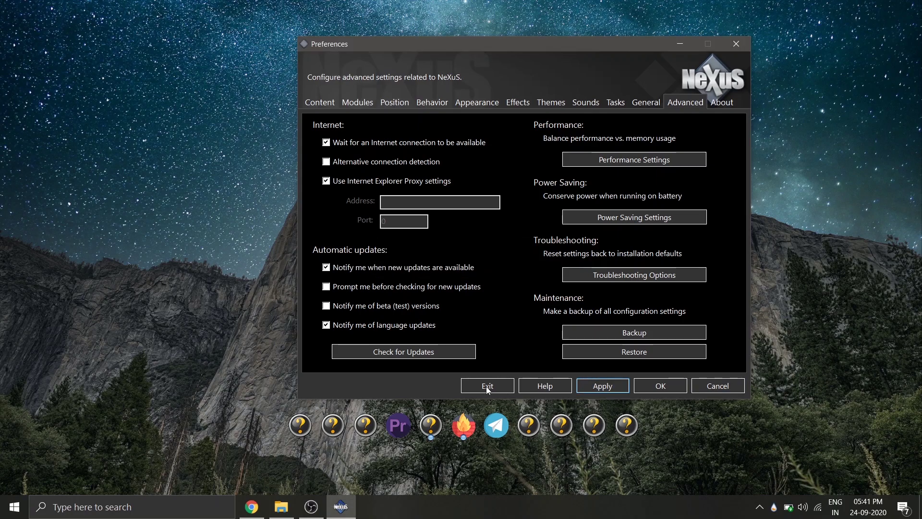
pyautogui.click(652, 385)
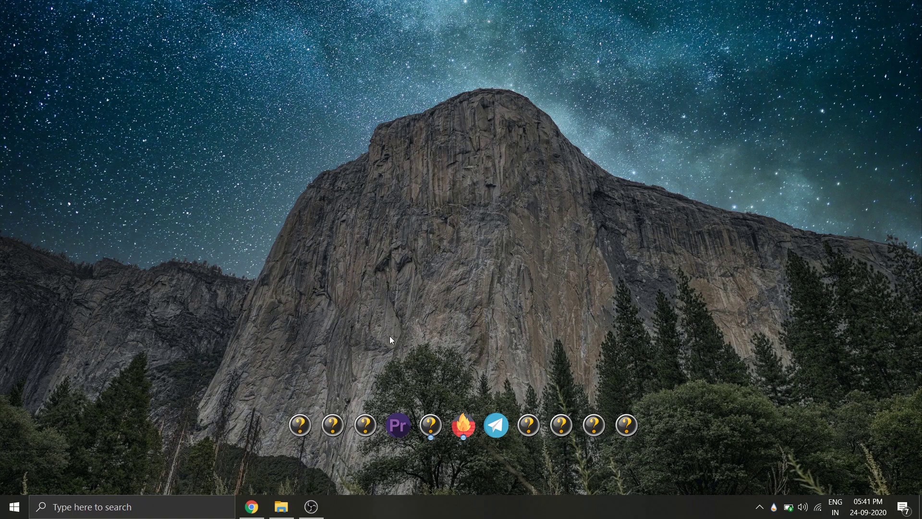
# Step: Paste a copy of the project's Icons folder into the root of C: and minimize Explorer
pyautogui.click(281, 507)
pyautogui.doubleClick(124, 77)
pyautogui.scroll(-7, 384, 274)
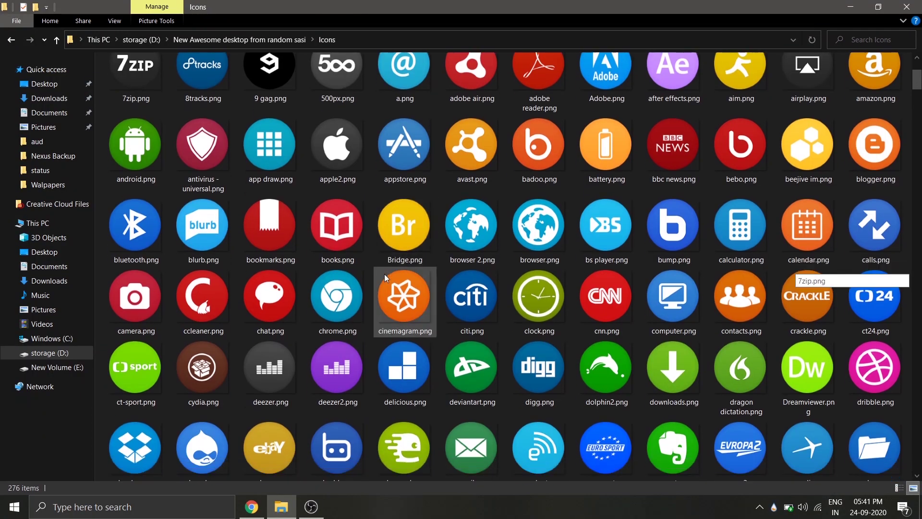
pyautogui.scroll(3, 384, 274)
pyautogui.scroll(5, 384, 274)
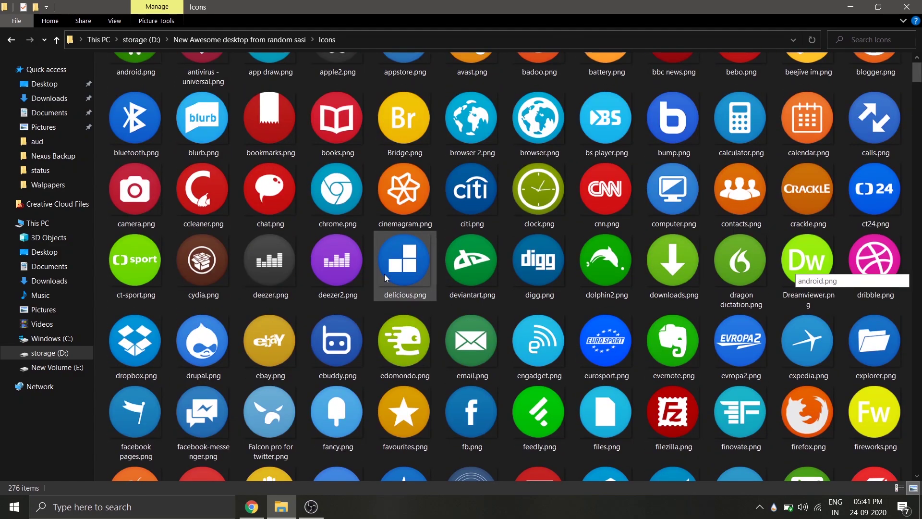
pyautogui.click(10, 39)
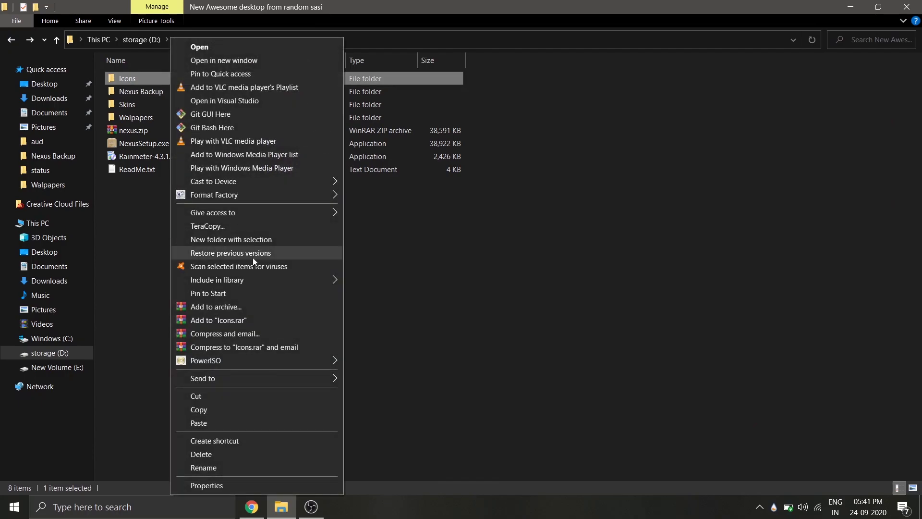
pyautogui.click(225, 408)
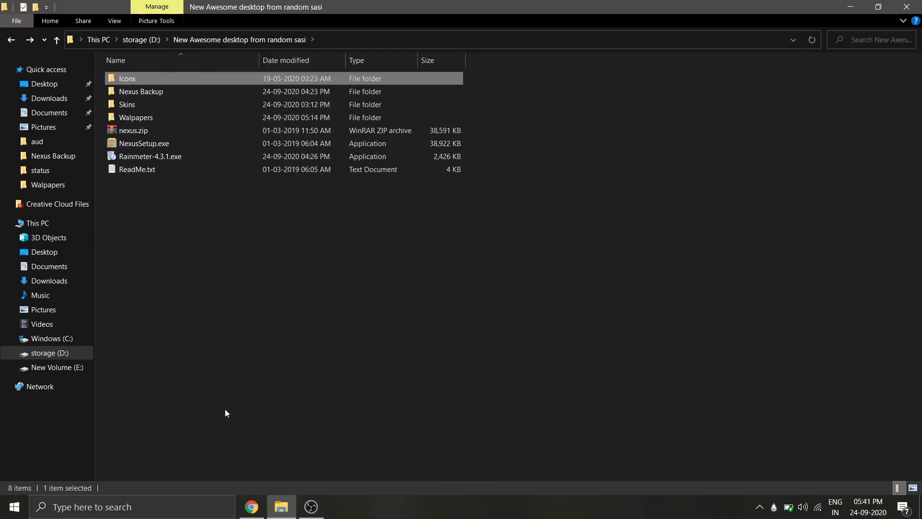
pyautogui.click(66, 338)
pyautogui.rightClick(359, 304)
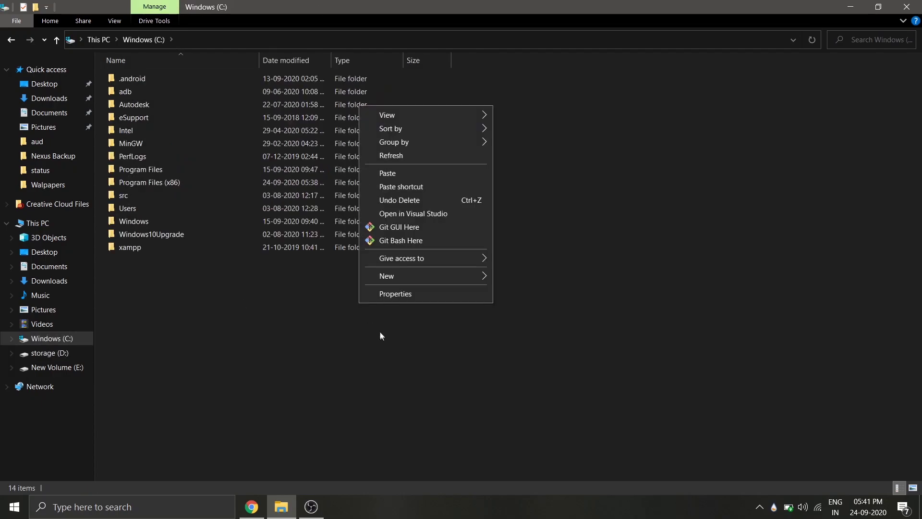
pyautogui.click(424, 174)
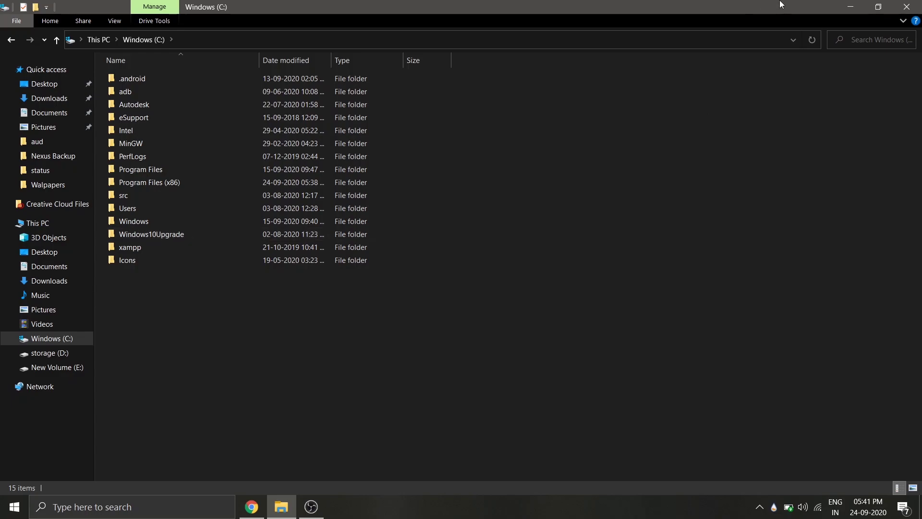
pyautogui.click(849, 7)
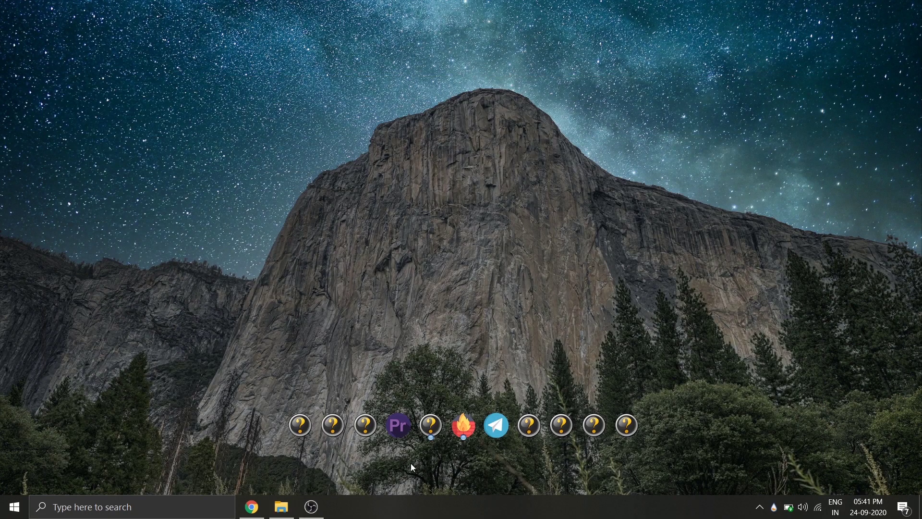
# Step: Open the My Computer dock item's properties and confirm with OK to refresh its icon
pyautogui.rightClick(312, 430)
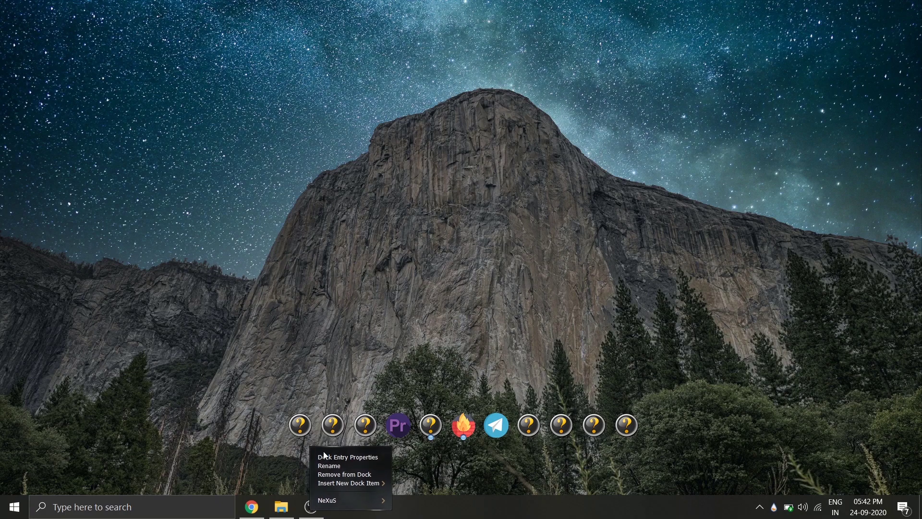
pyautogui.click(324, 445)
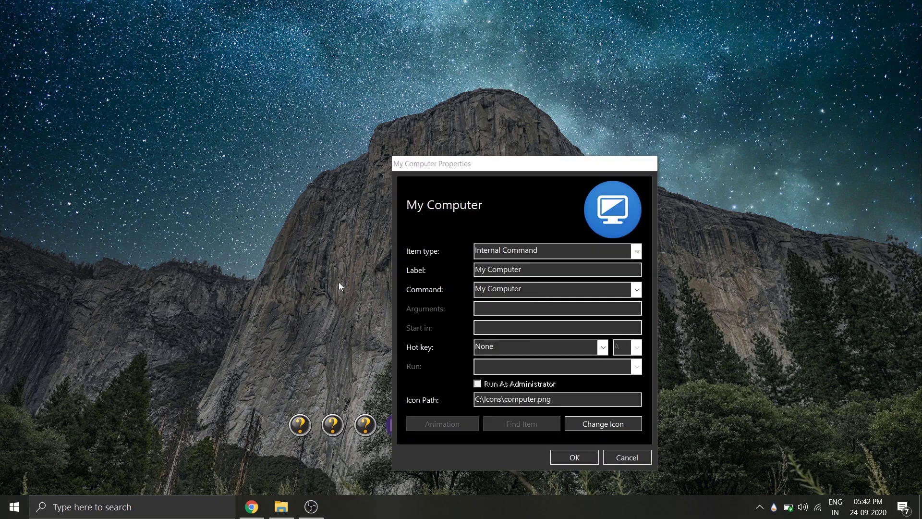
pyautogui.click(577, 457)
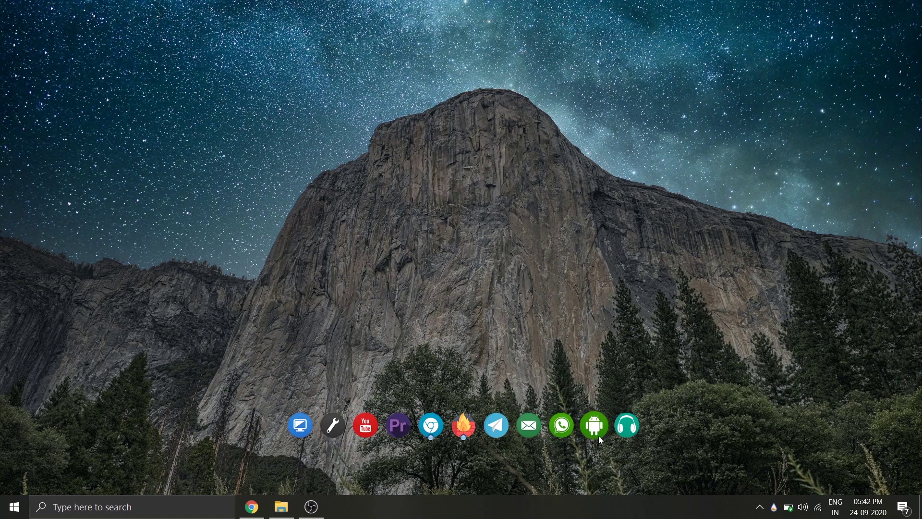
# Step: Show desktop icons again and drag the Visual Studio Code shortcut onto the Nexus dock
pyautogui.rightClick(393, 141)
pyautogui.moveTo(505, 150)
pyautogui.click(579, 224)
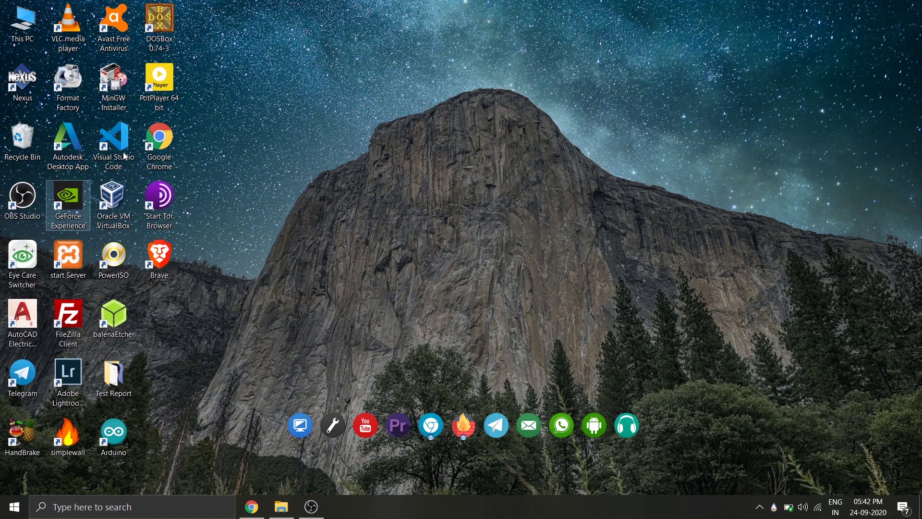
pyautogui.moveTo(124, 156); pyautogui.dragTo(617, 422)
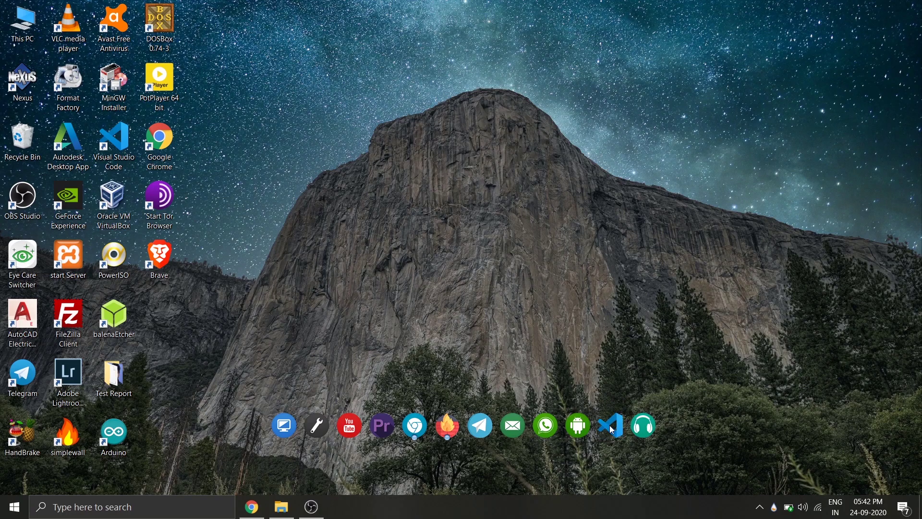
# Step: Change the Visual Studio Code dock item's icon to C:\Icons\dragon dictation.png
pyautogui.rightClick(610, 426)
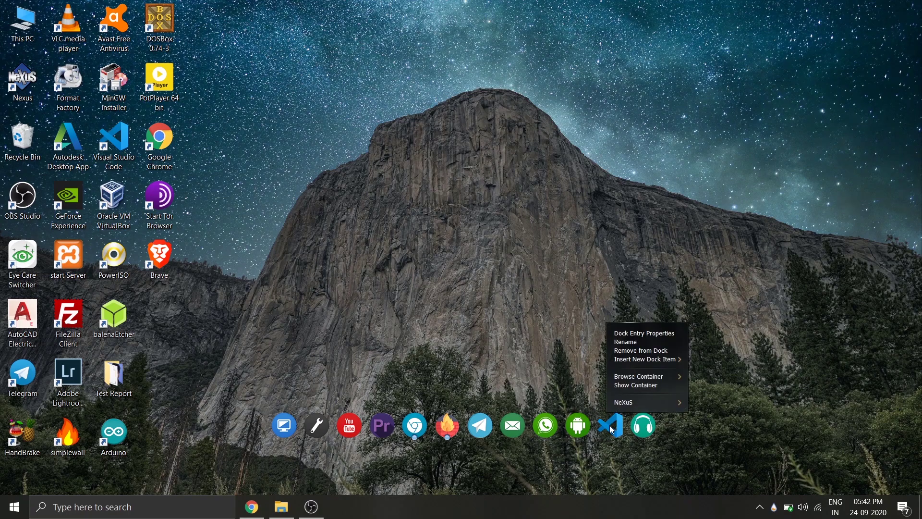
pyautogui.click(647, 335)
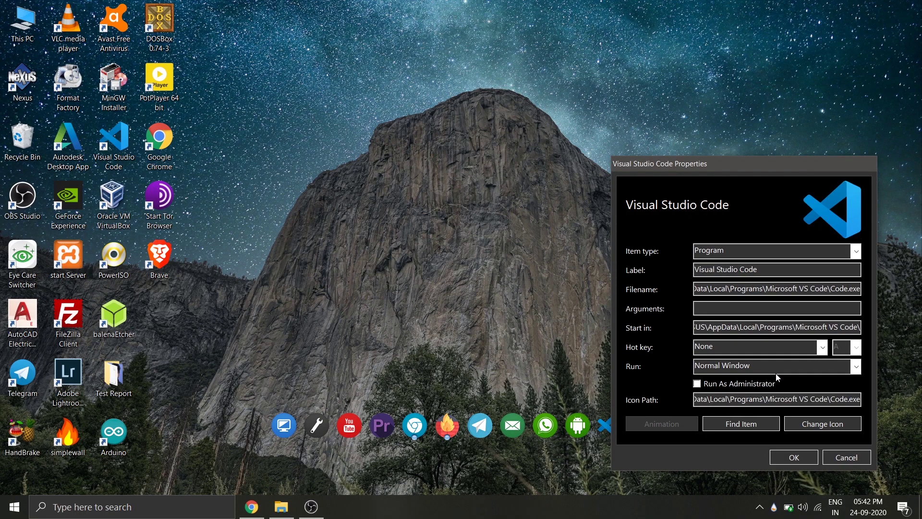
pyautogui.click(832, 428)
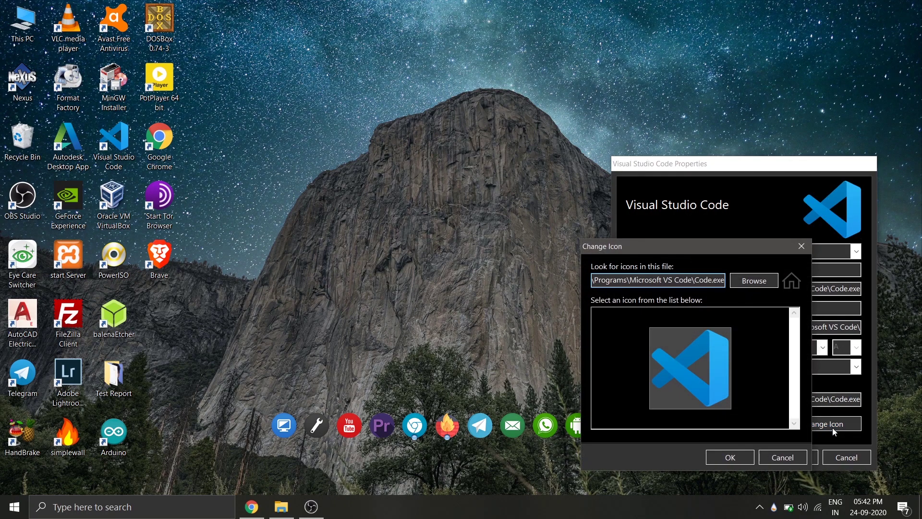
pyautogui.click(742, 281)
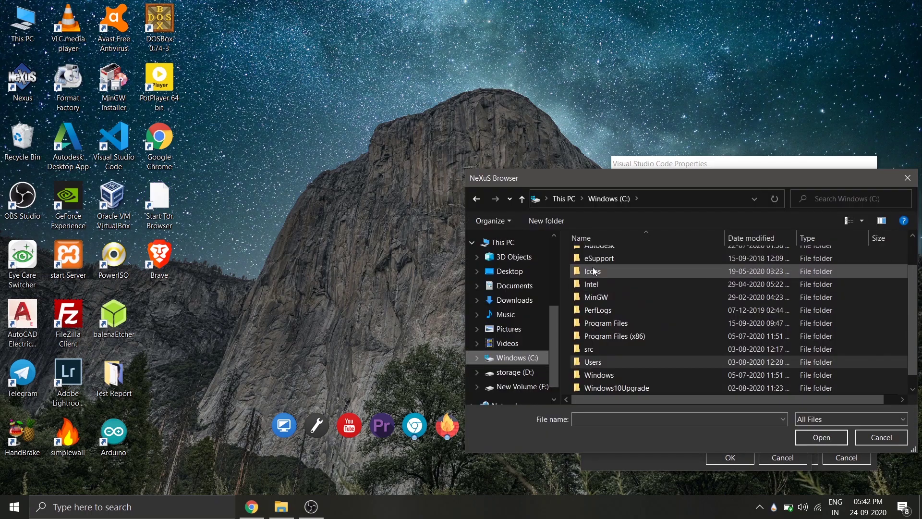
pyautogui.doubleClick(593, 270)
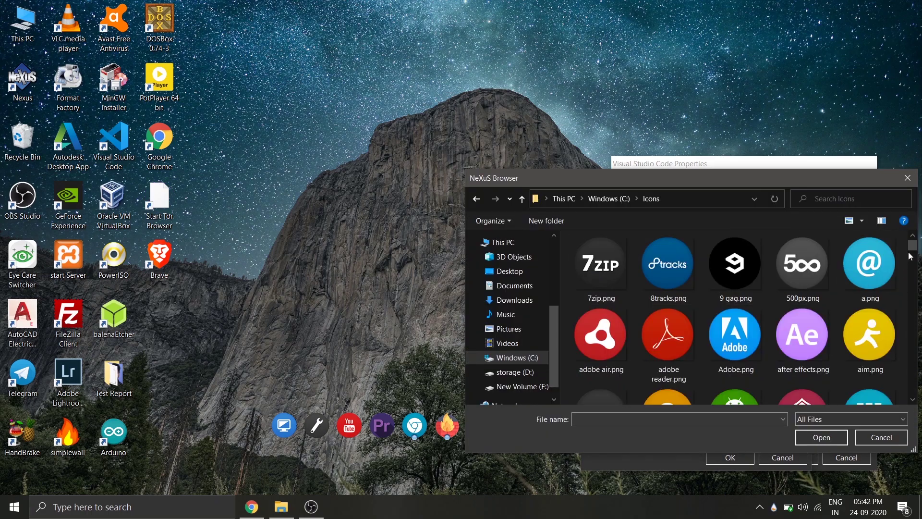
pyautogui.scroll(-3, 911, 257)
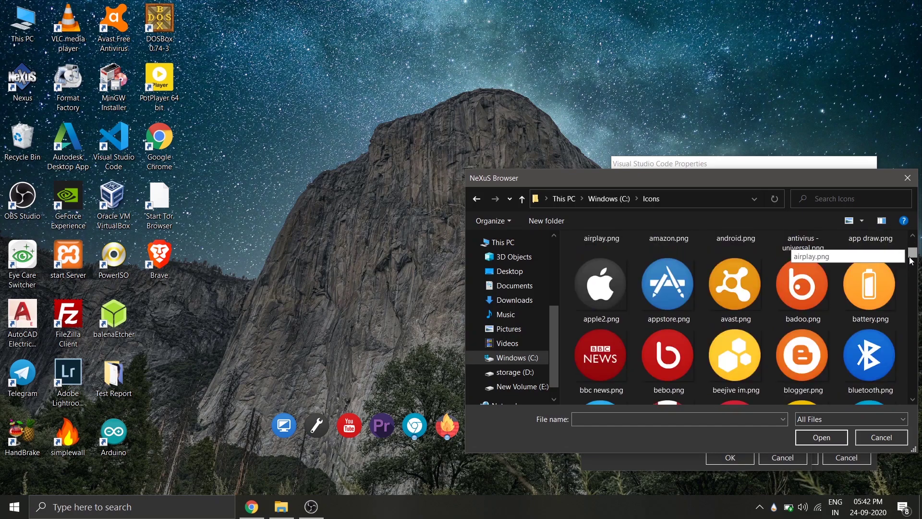
pyautogui.scroll(-3, 911, 259)
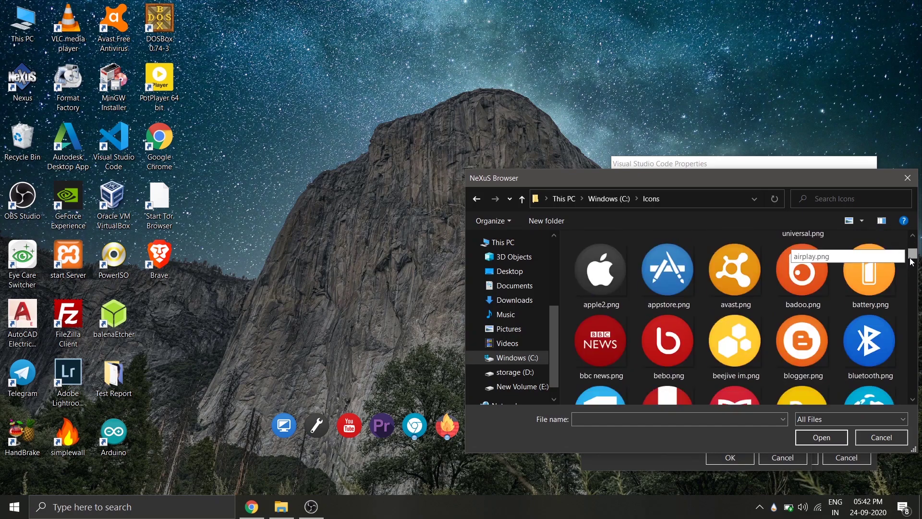
pyautogui.click(728, 259)
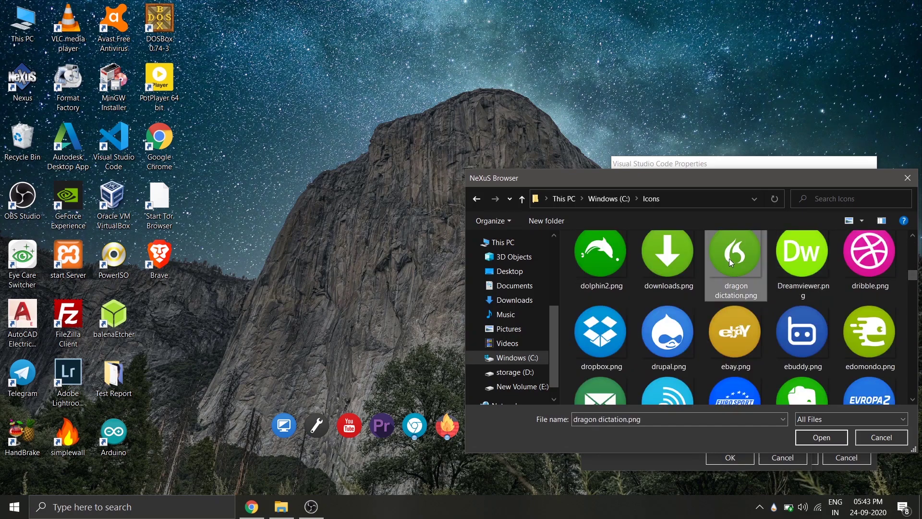
pyautogui.click(826, 437)
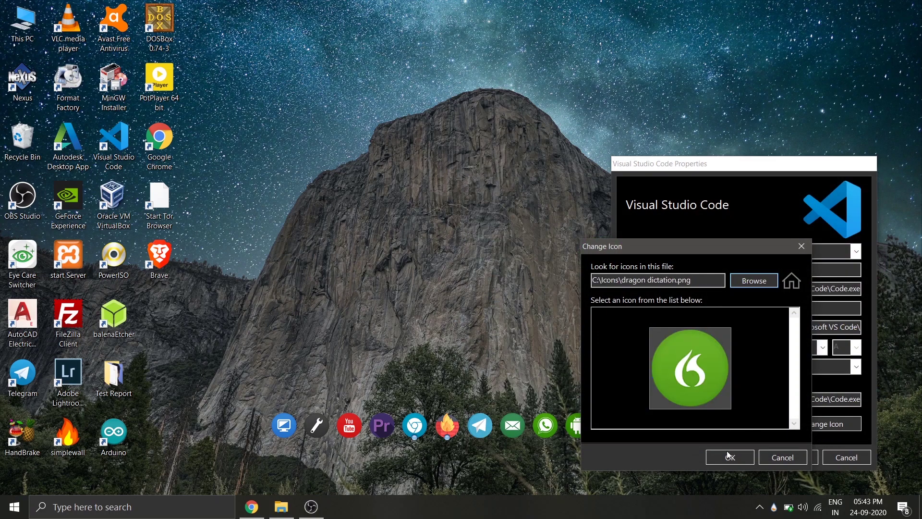
pyautogui.click(725, 458)
pyautogui.click(784, 458)
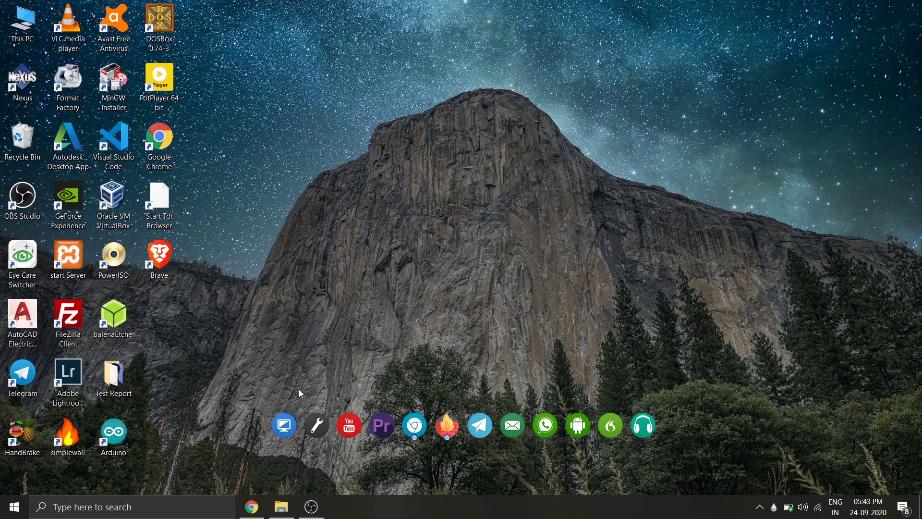
# Step: Refresh the Rainmeter skin list and load Lano-Visualizer's visualizer.ini onto the desktop
pyautogui.click(775, 507)
pyautogui.rightClick(774, 507)
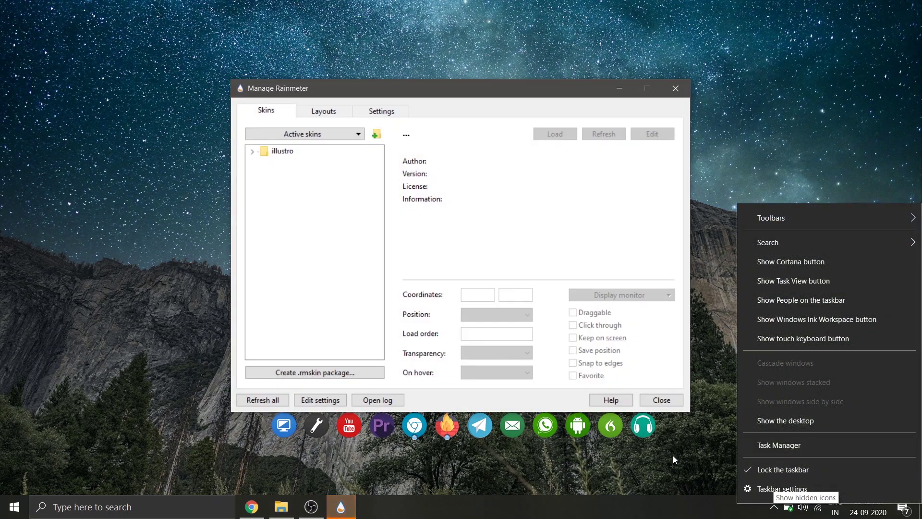
pyautogui.click(673, 455)
pyautogui.click(274, 333)
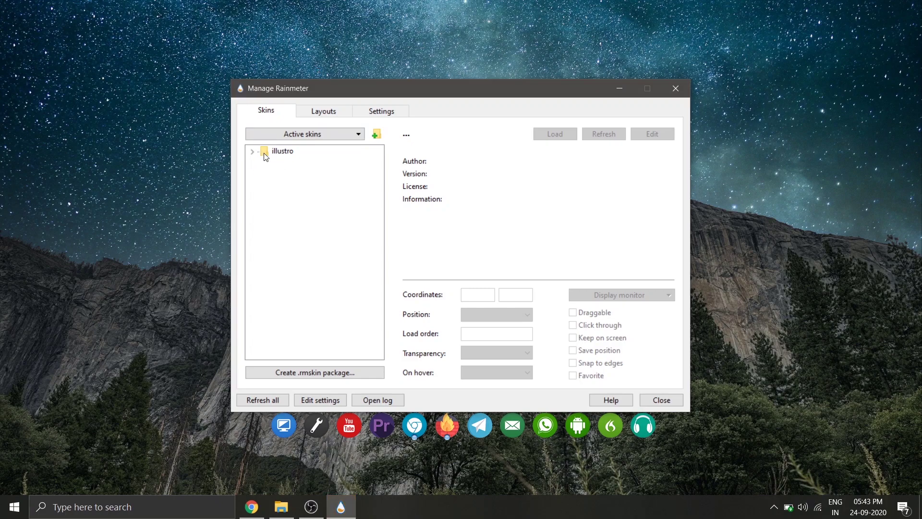
pyautogui.click(264, 400)
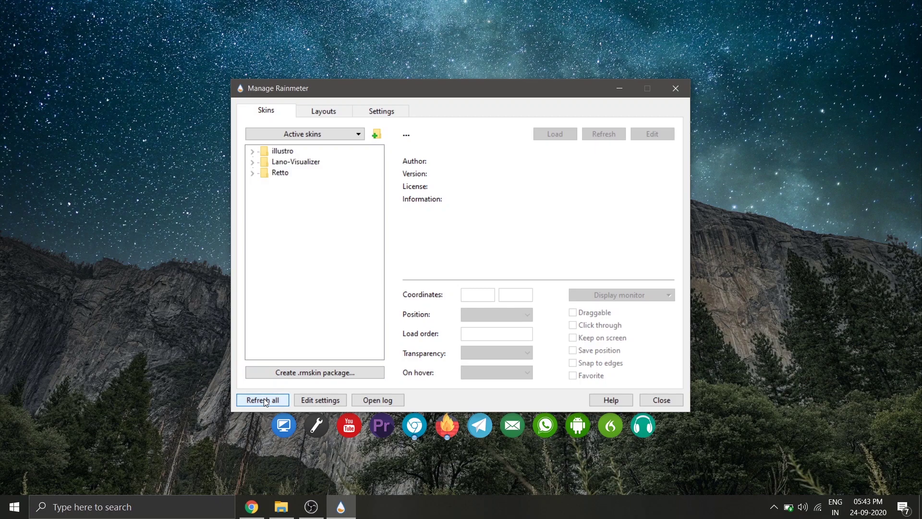
pyautogui.click(252, 163)
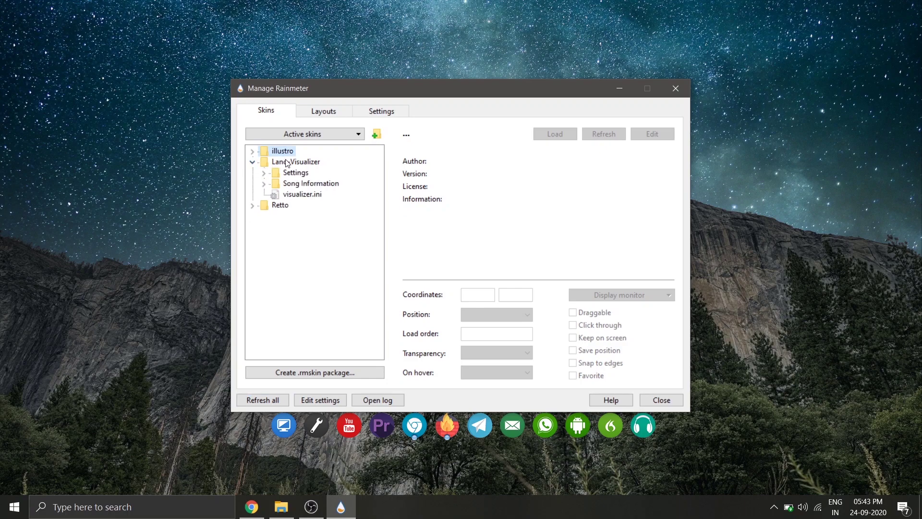
pyautogui.click(292, 194)
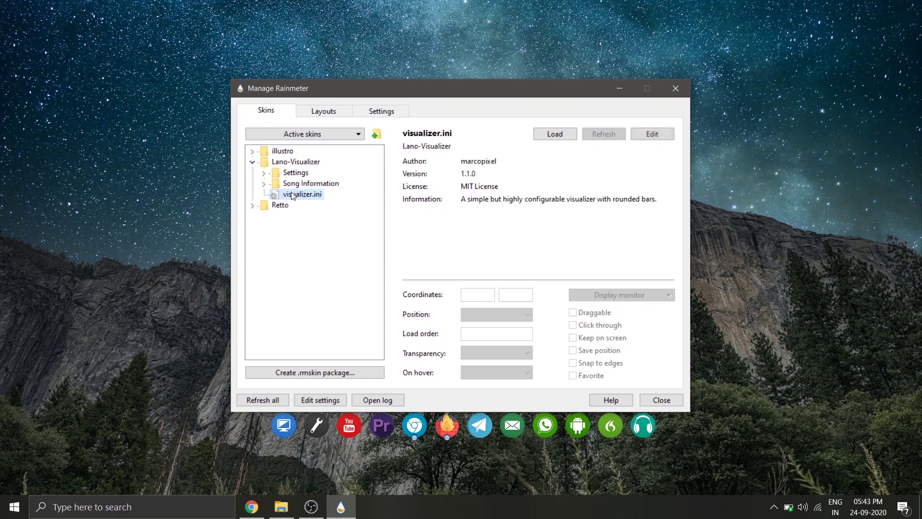
pyautogui.click(551, 136)
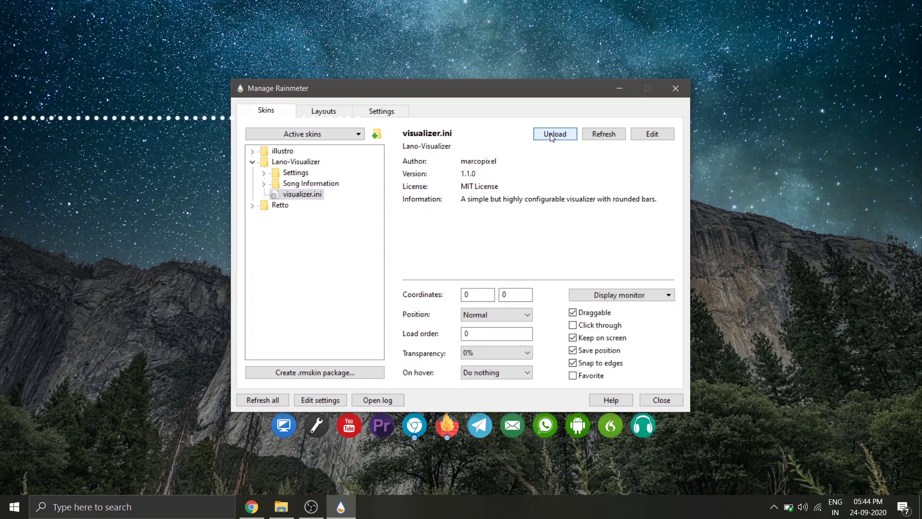
# Step: Load the Retto Time and Date.ini skin onto the desktop
pyautogui.click(252, 206)
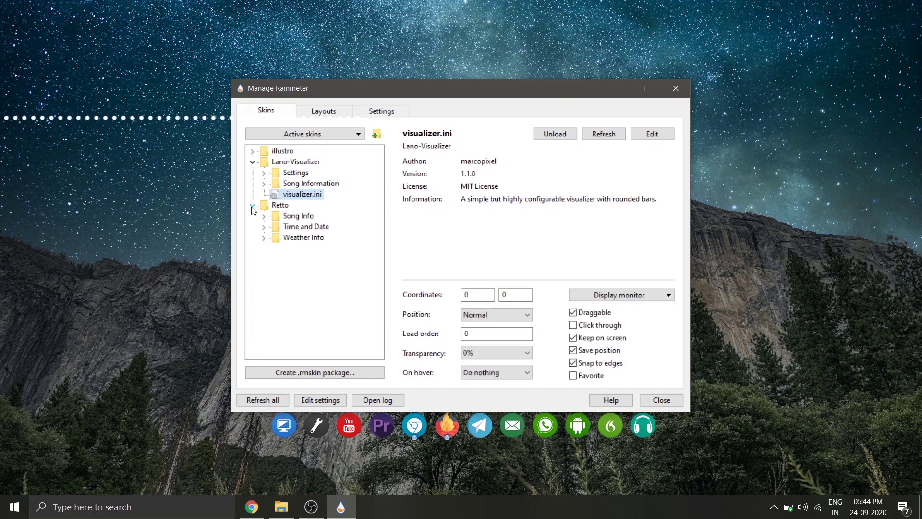
pyautogui.click(264, 228)
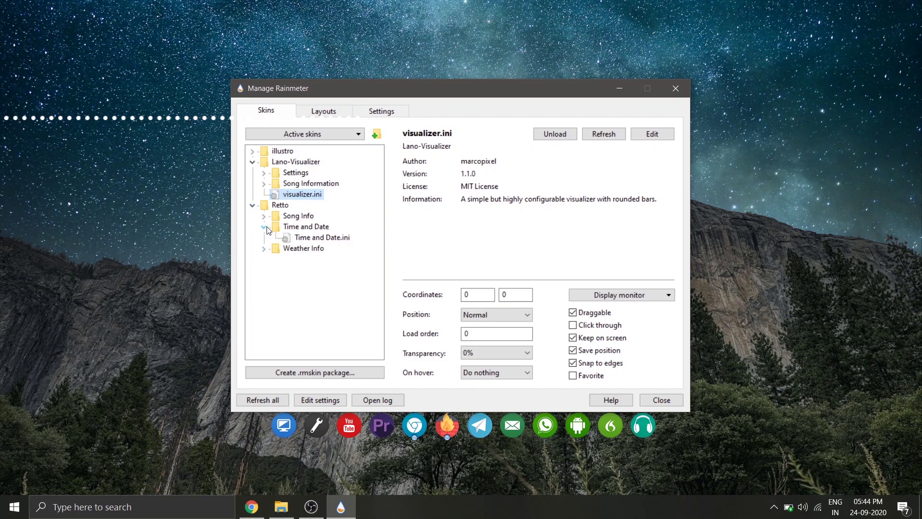
pyautogui.click(304, 238)
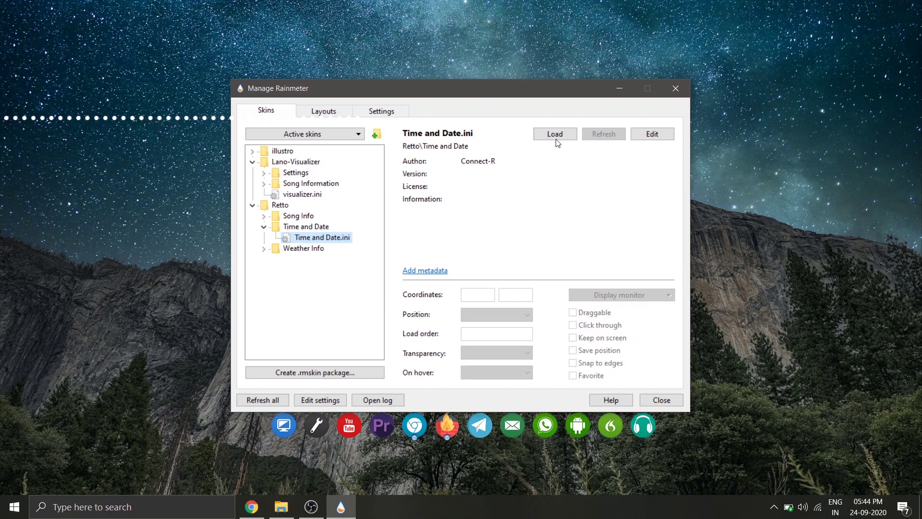
pyautogui.click(556, 140)
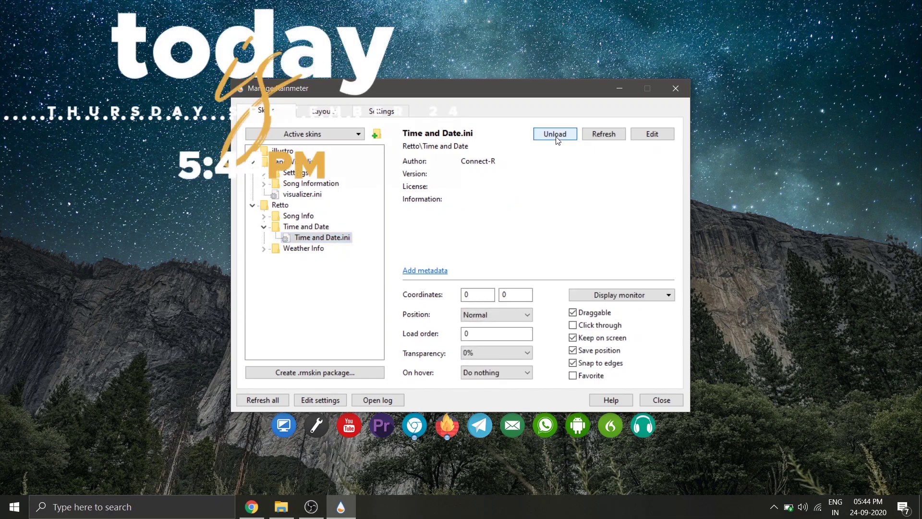
# Step: Move the date/time widget to top centre and the visualizer to screen centre
pyautogui.click(614, 93)
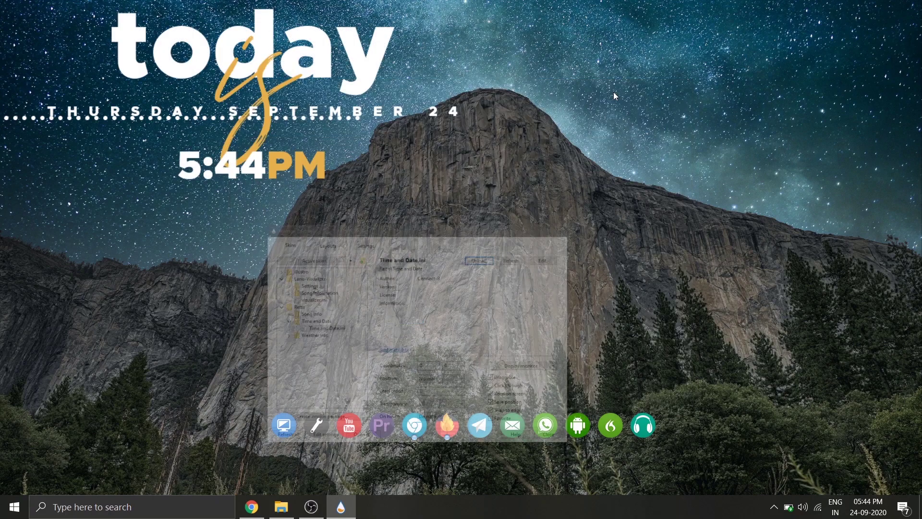
pyautogui.moveTo(285, 60); pyautogui.dragTo(488, 55)
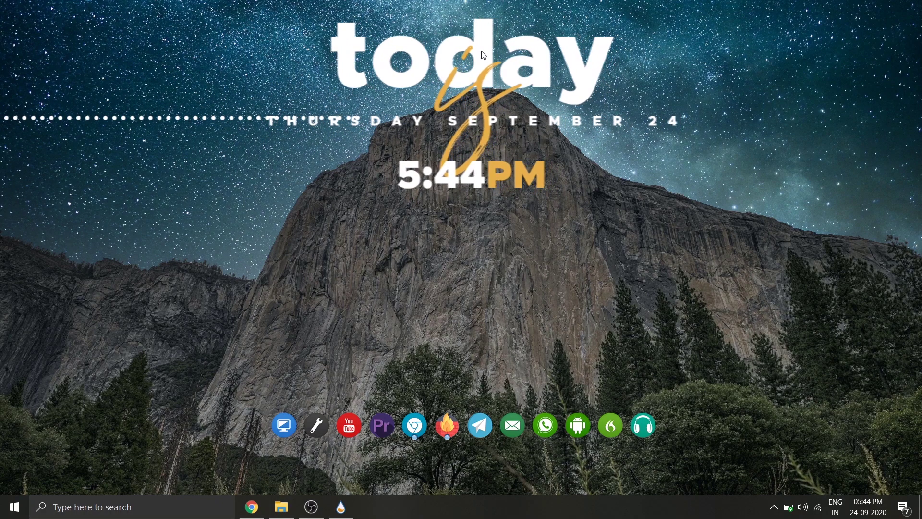
pyautogui.moveTo(68, 118); pyautogui.dragTo(396, 319)
# Step: Turn off Draggable for both the date/time widget and the visualizer
pyautogui.rightClick(479, 51)
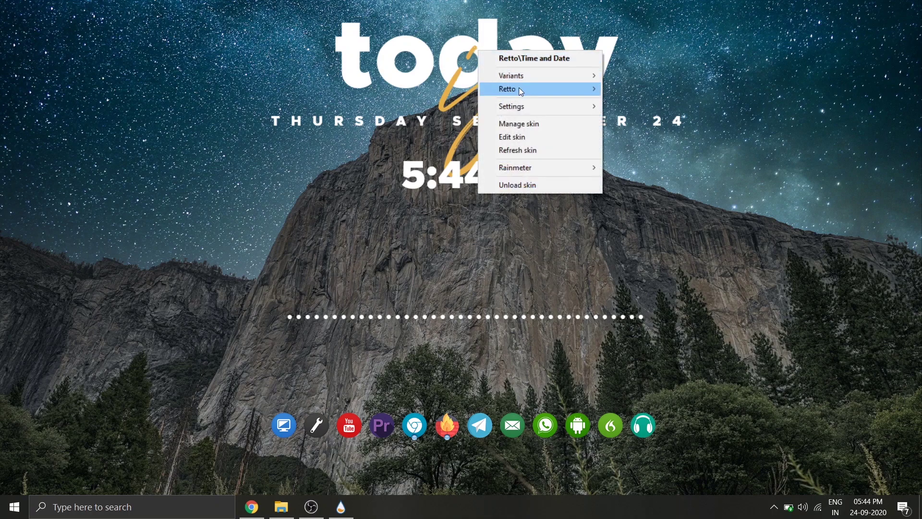
pyautogui.moveTo(524, 116)
pyautogui.click(624, 149)
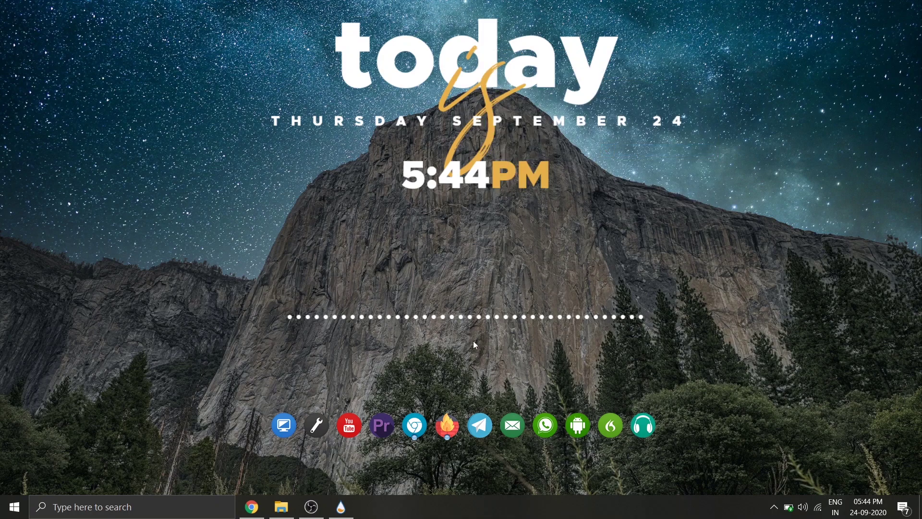
pyautogui.rightClick(475, 316)
pyautogui.moveTo(555, 404)
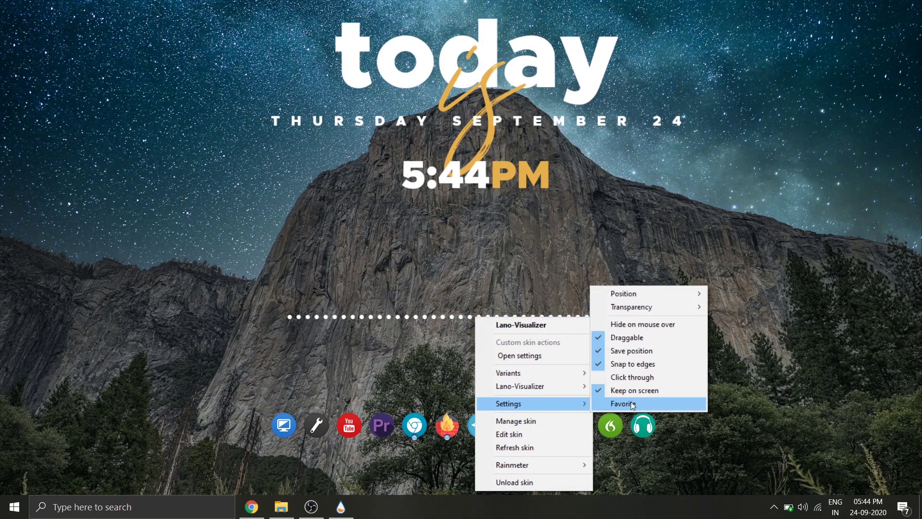
pyautogui.click(644, 336)
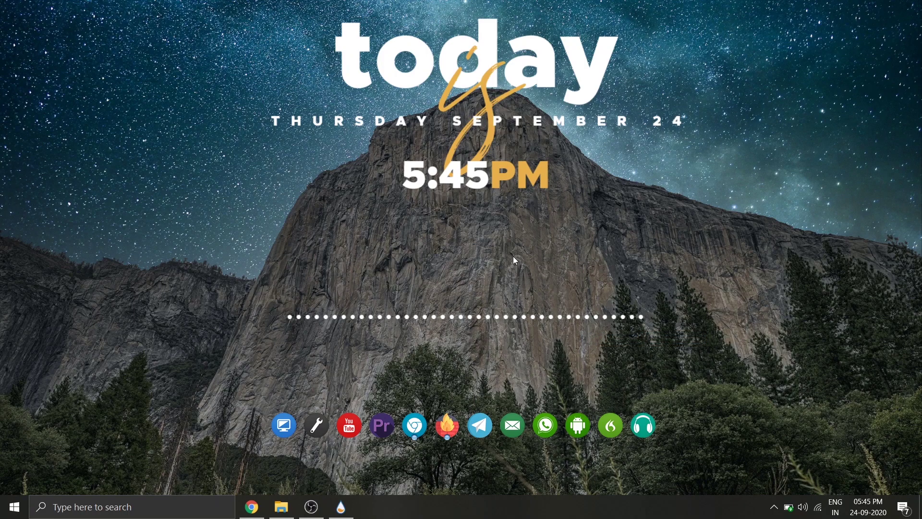
# Step: Turn on taskbar auto-hide in desktop mode in Taskbar settings
pyautogui.rightClick(462, 516)
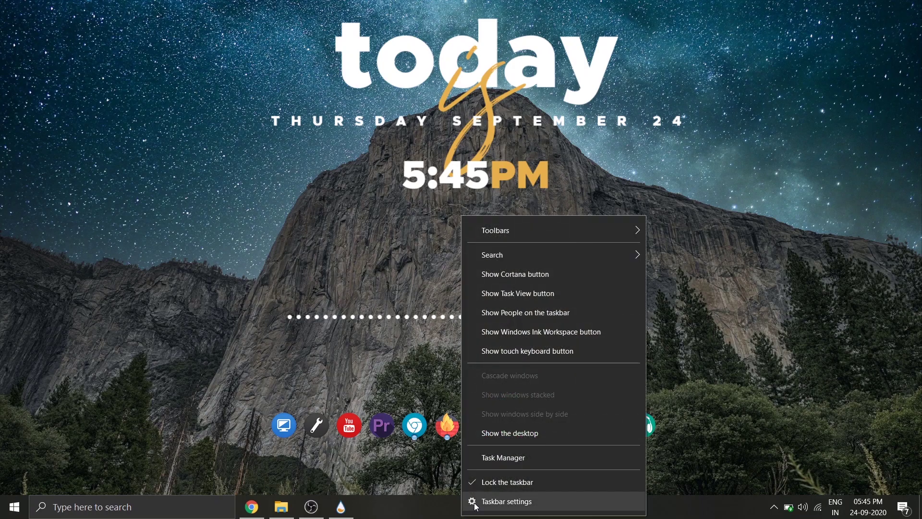
pyautogui.click(475, 502)
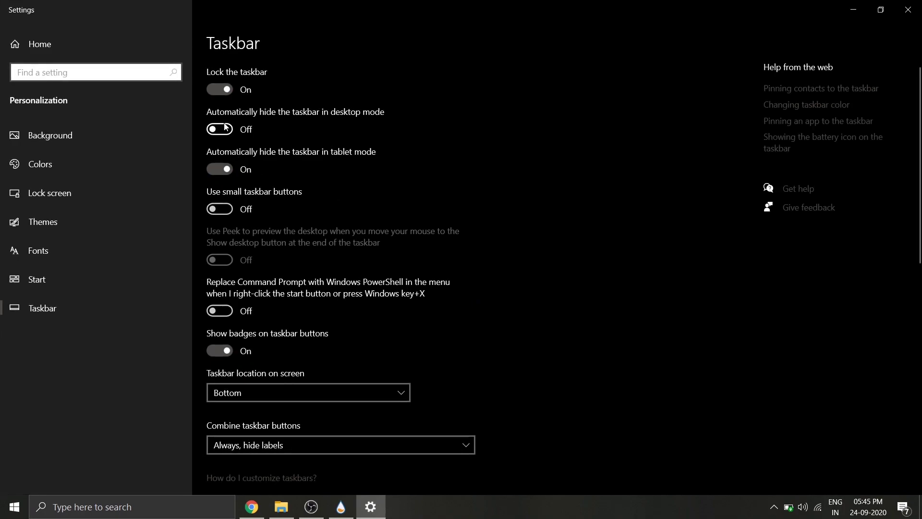
pyautogui.click(223, 126)
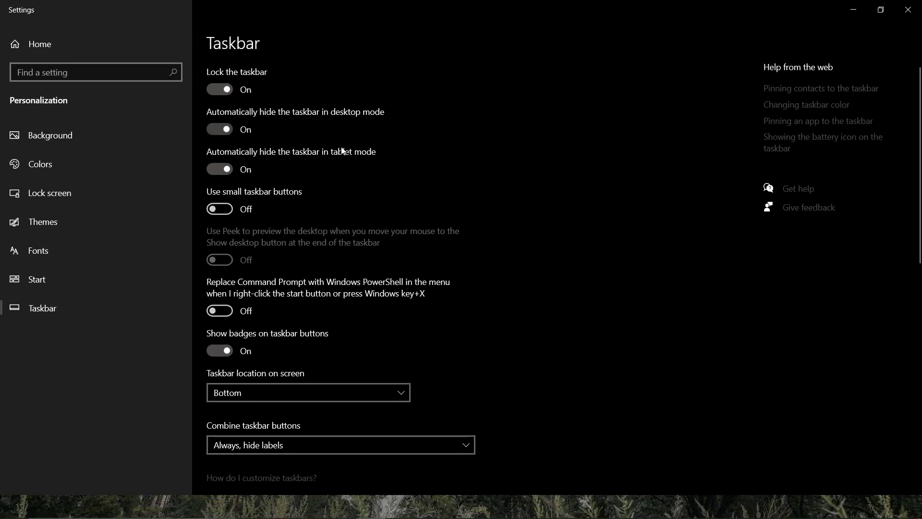
pyautogui.click(907, 9)
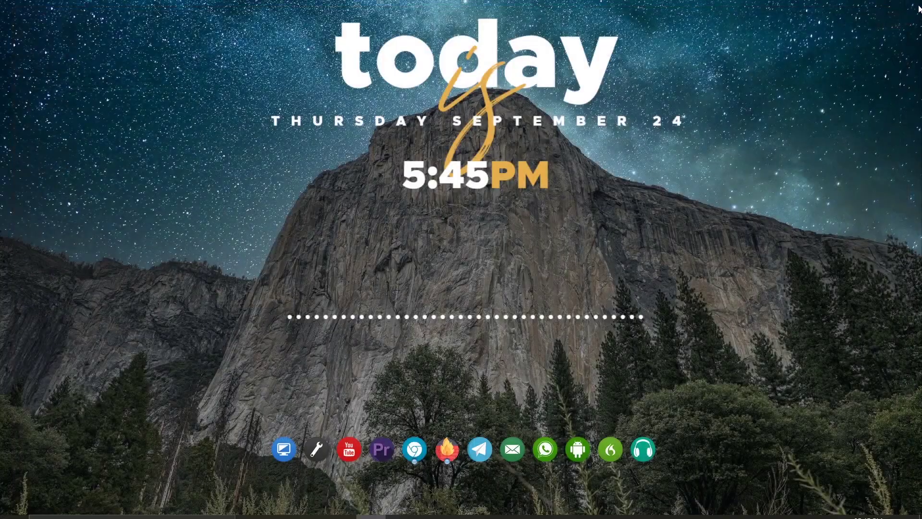
# Step: Unlock the taskbar and dock it along the left screen edge
pyautogui.rightClick(499, 513)
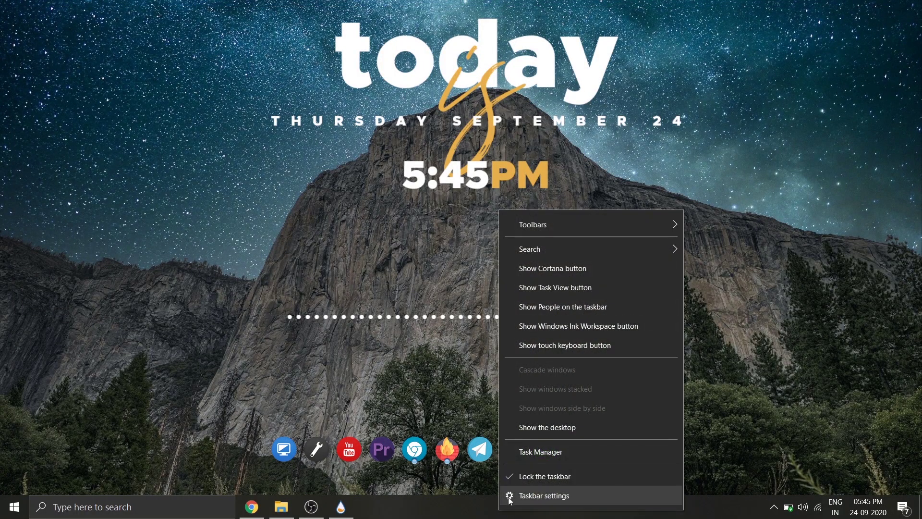
pyautogui.click(525, 479)
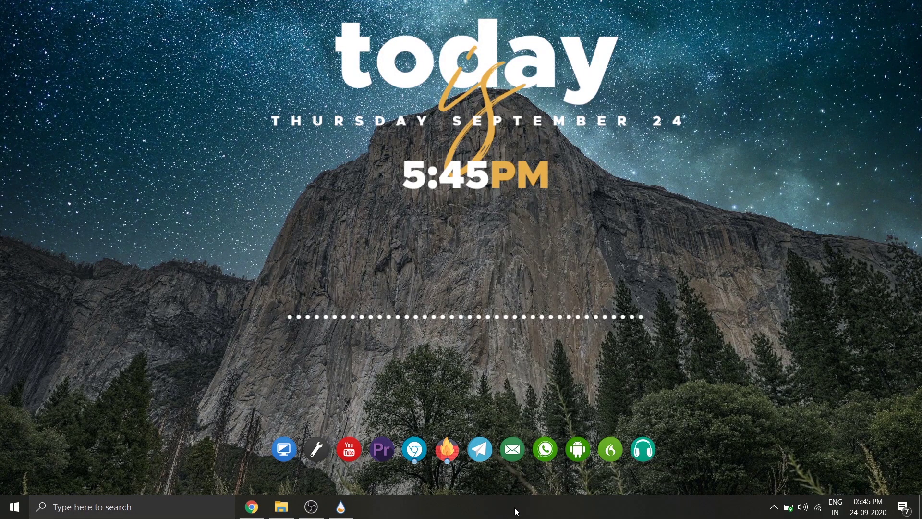
pyautogui.moveTo(516, 512); pyautogui.dragTo(107, 330)
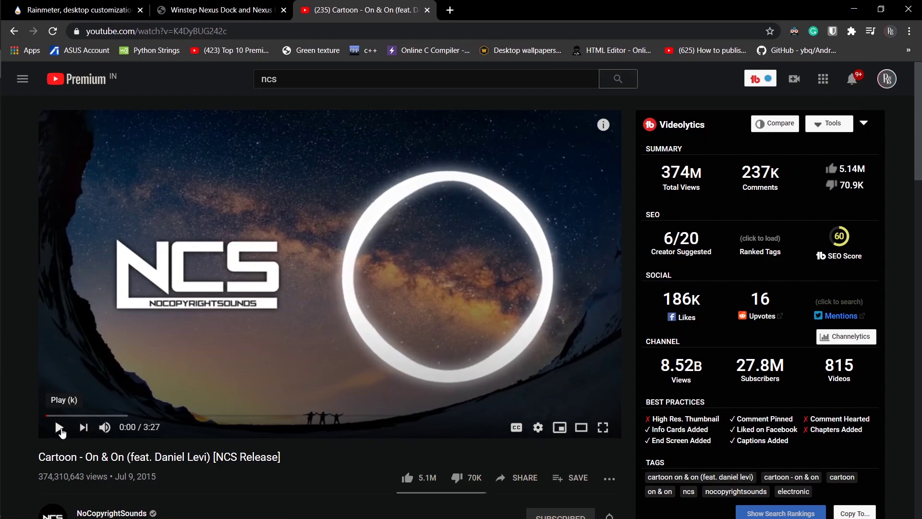
# Step: Play 'Cartoon - On & On' and minimize Chrome to see the visualizer react
pyautogui.click(59, 428)
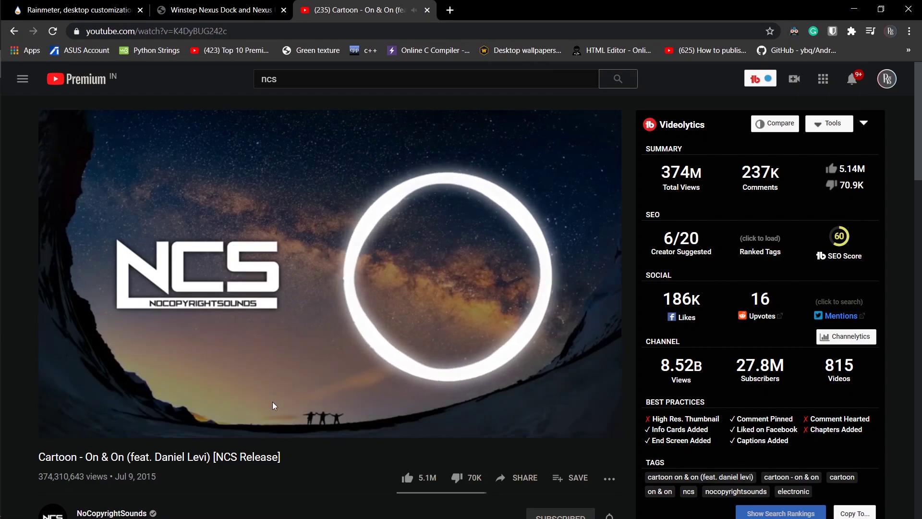
pyautogui.click(854, 8)
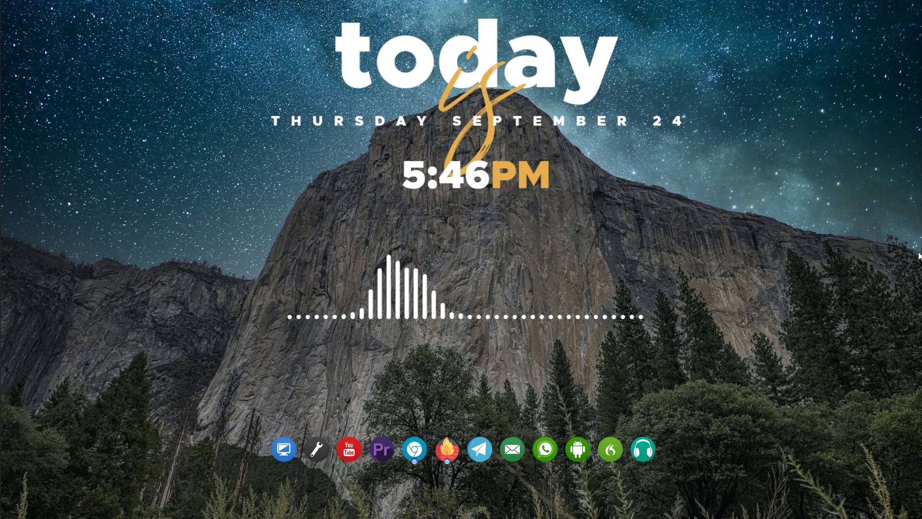